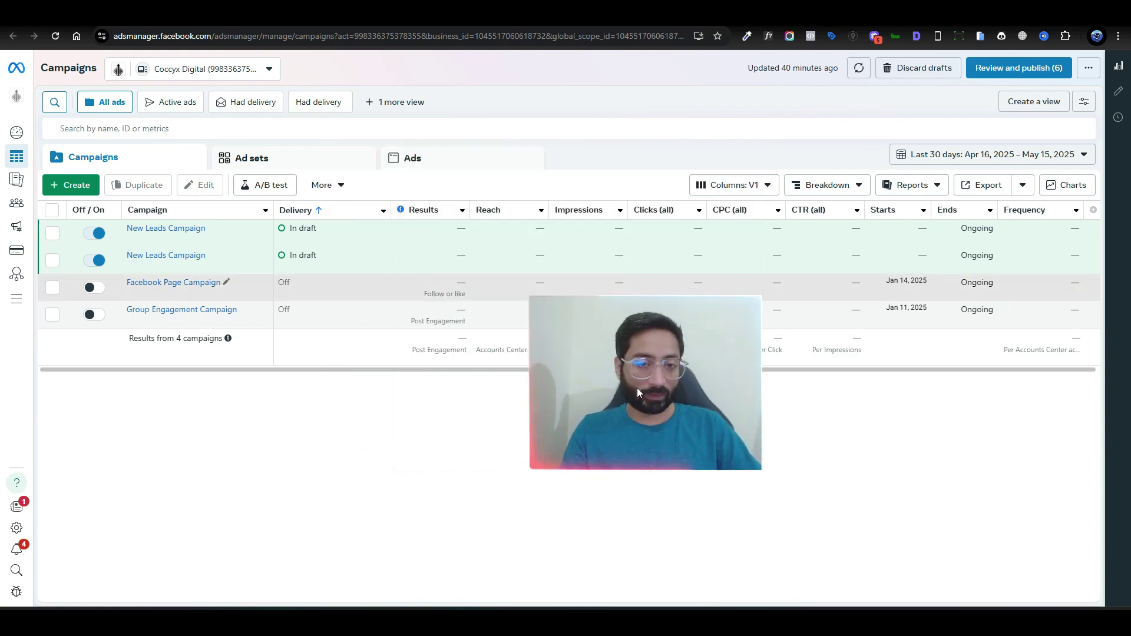
Open the first New Leads Campaign draft for editing and review its New Leads Ad down to the Instant Form section
mouse_move(137, 307)
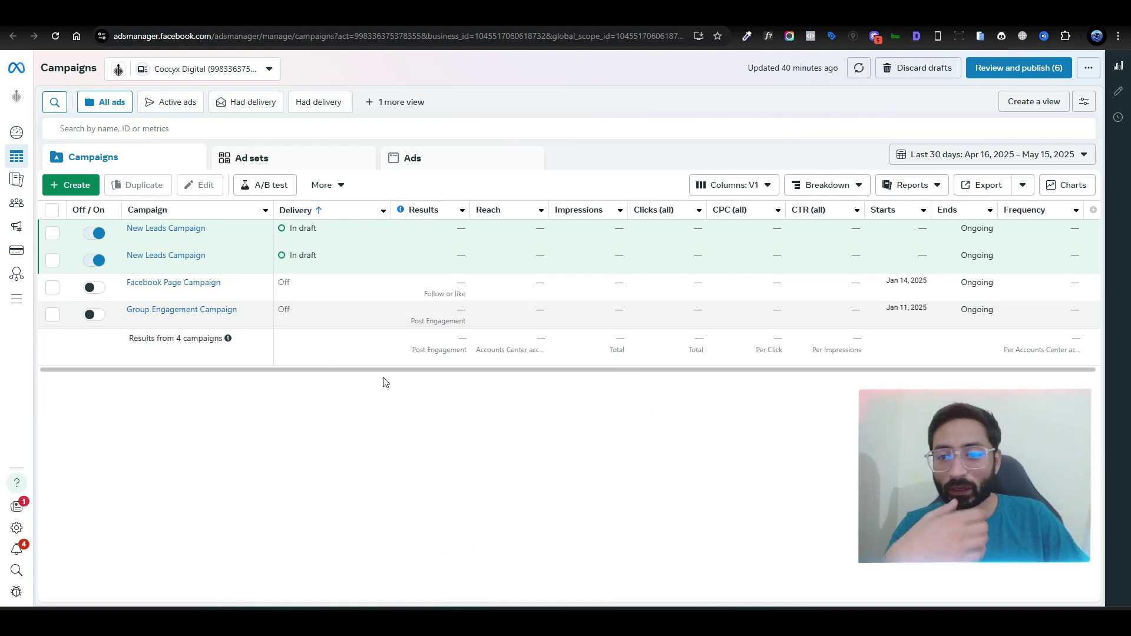
mouse_move(187, 251)
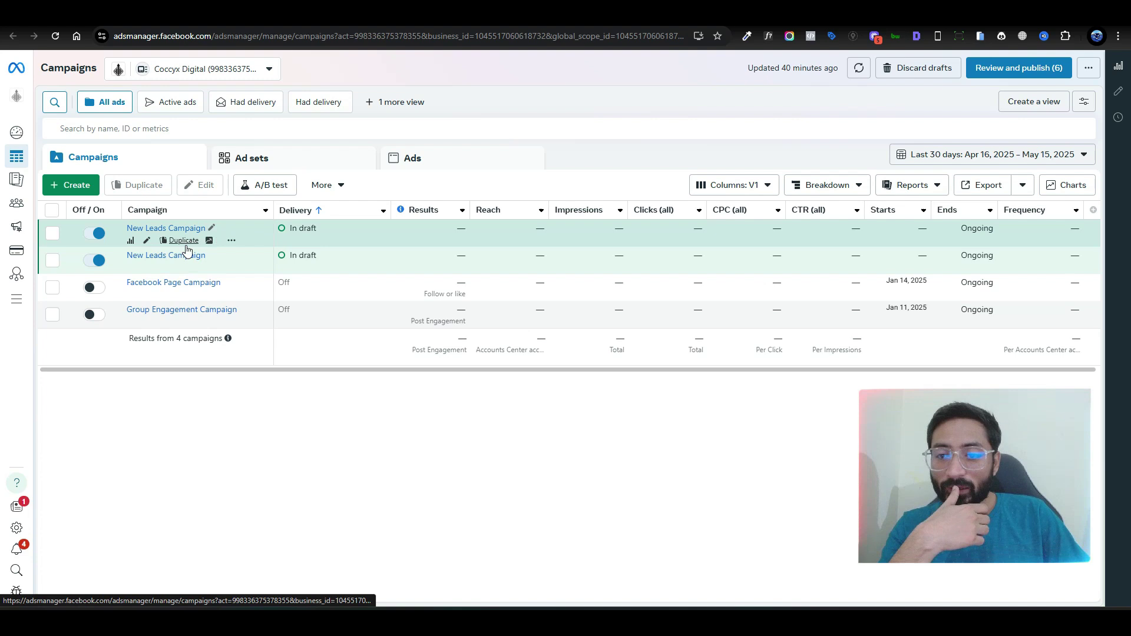
left_click(146, 241)
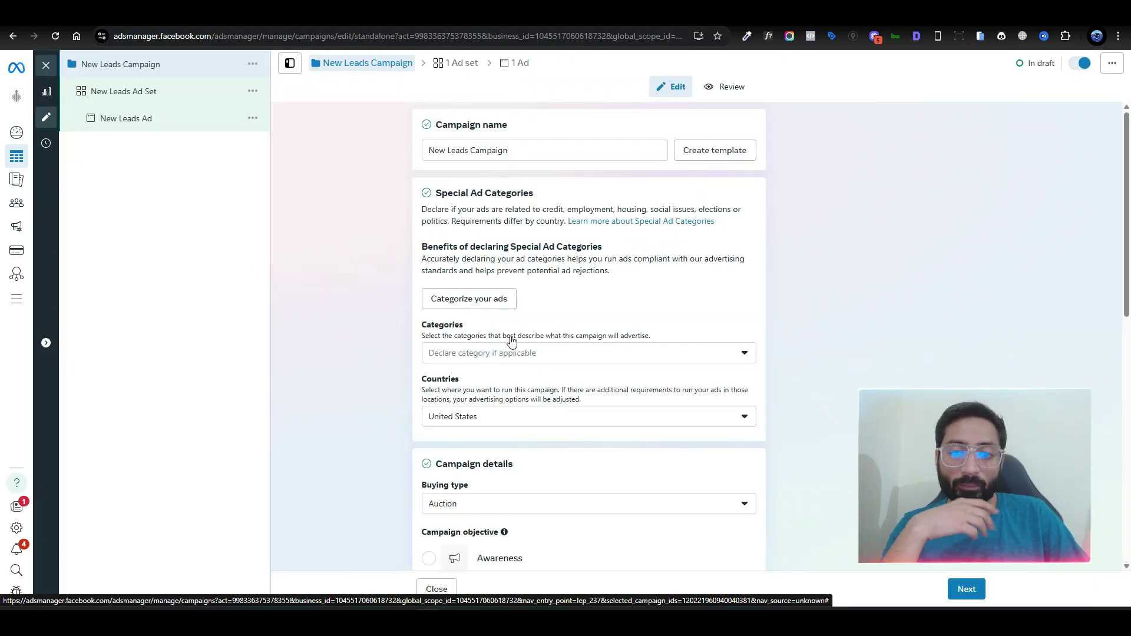
left_click(153, 122)
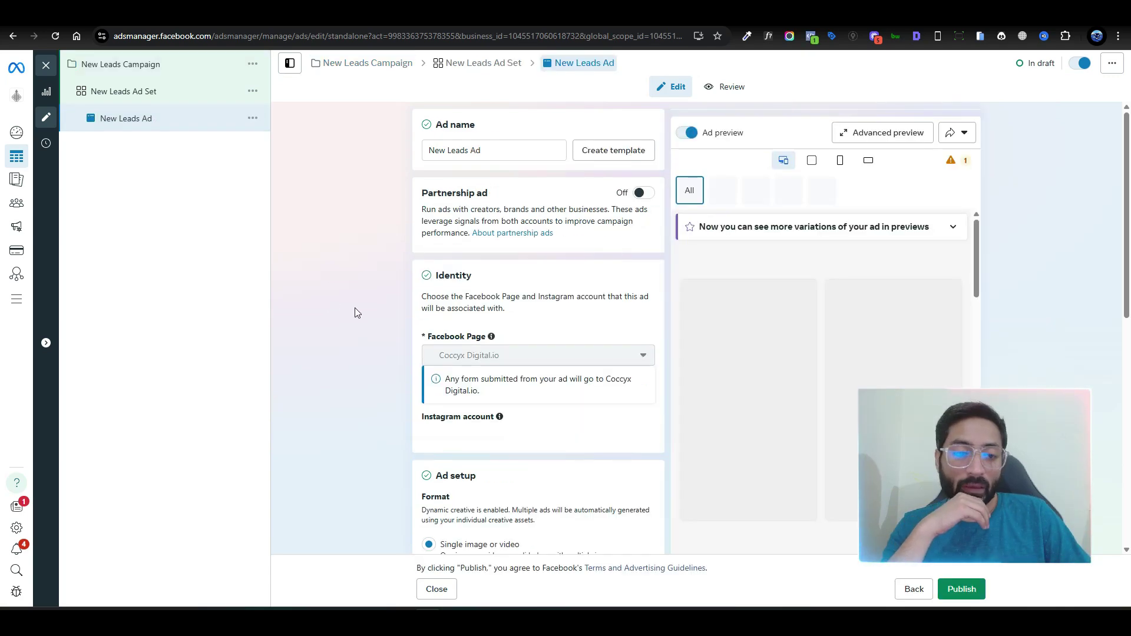
scroll(368, 303, "down", 5)
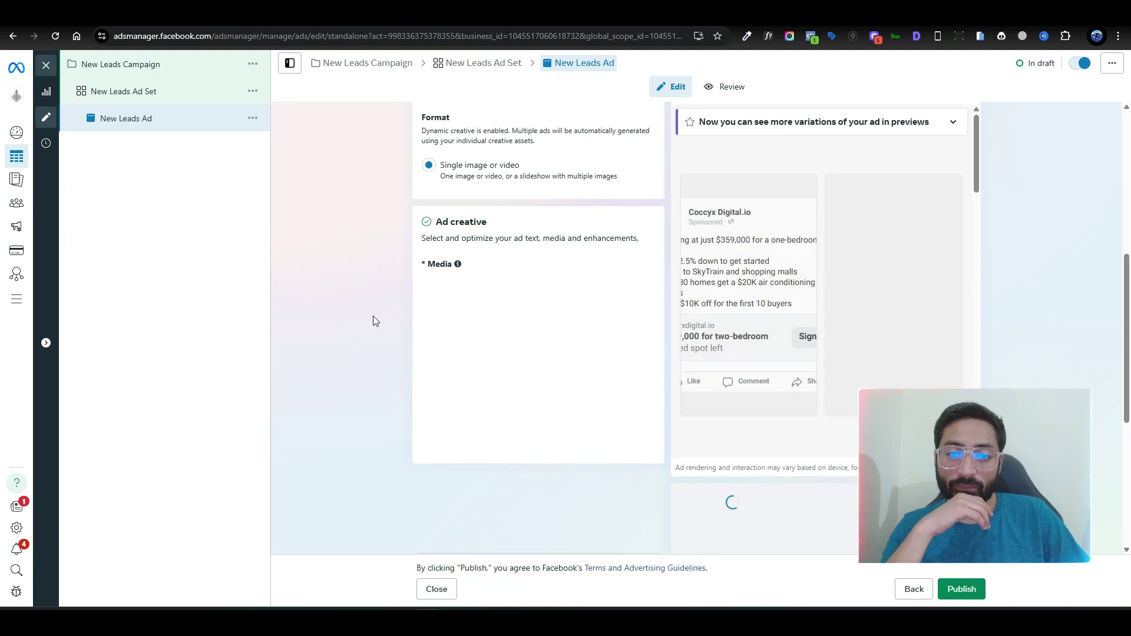
scroll(406, 299, "down", 8)
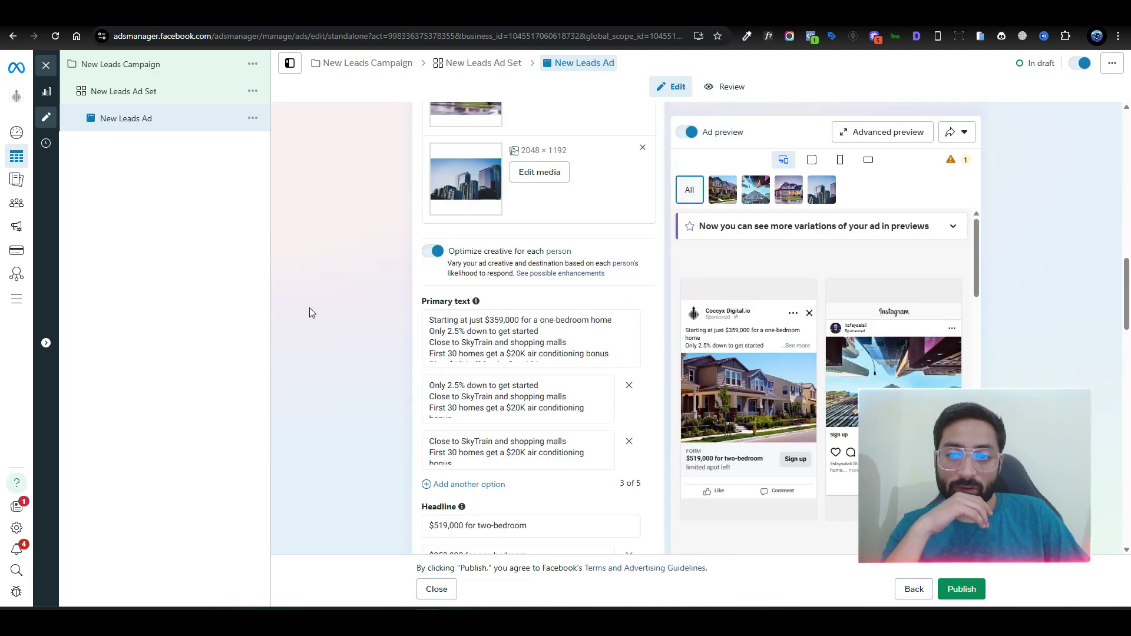
scroll(337, 295, "down", 7)
scroll(339, 295, "down", 6)
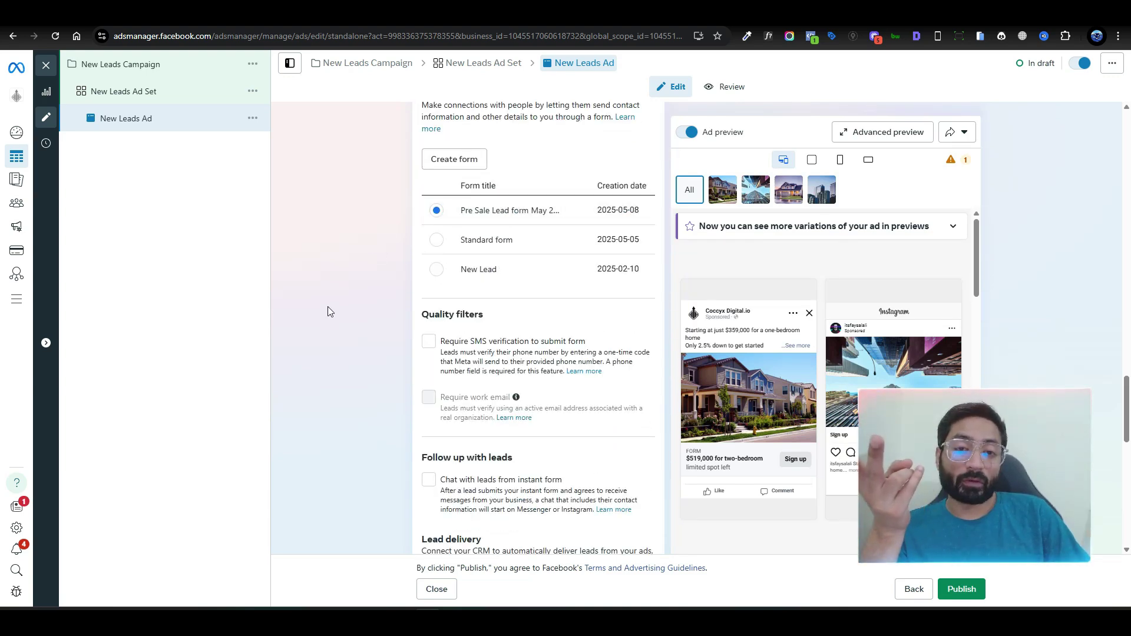
scroll(328, 312, "up", 3)
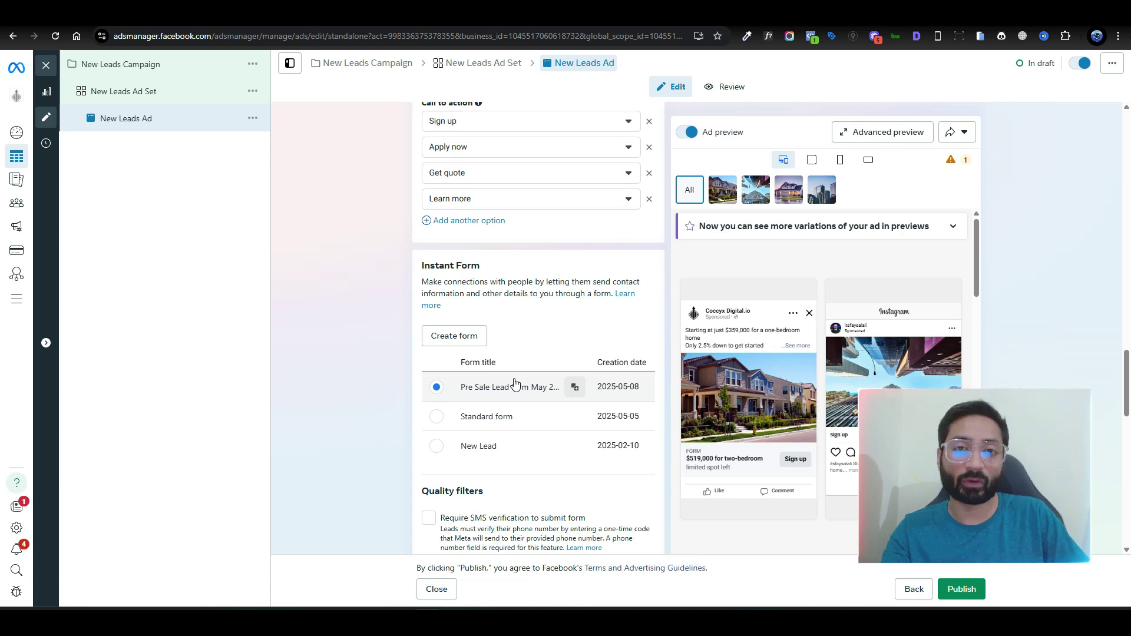
mouse_move(17, 180)
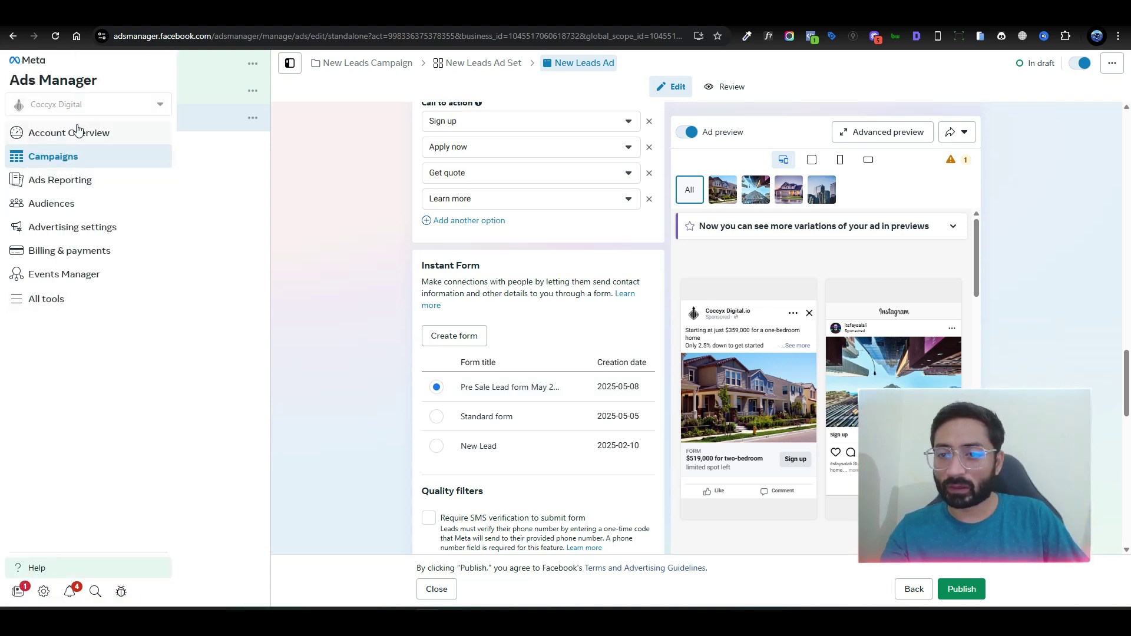
left_click(41, 298)
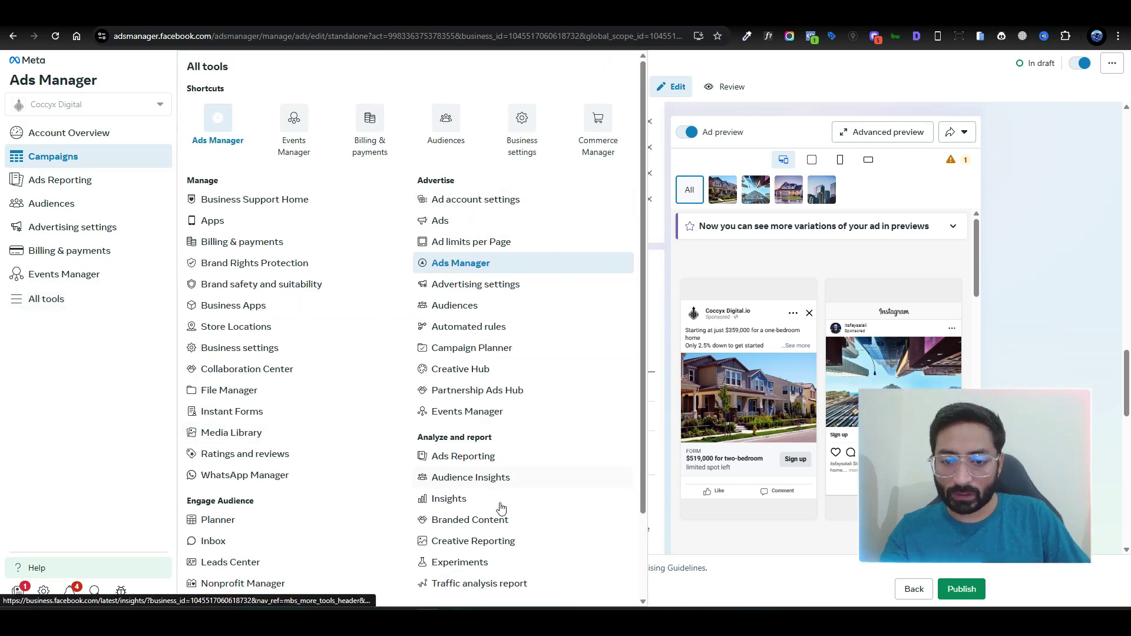
scroll(501, 508, "down", 2)
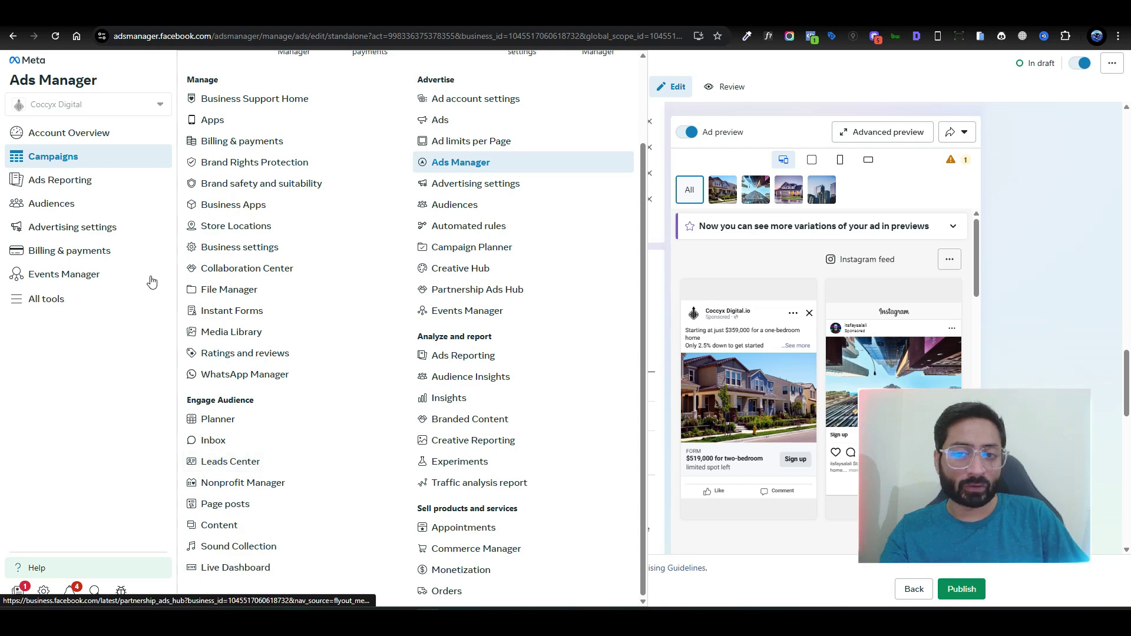
left_click(1038, 234)
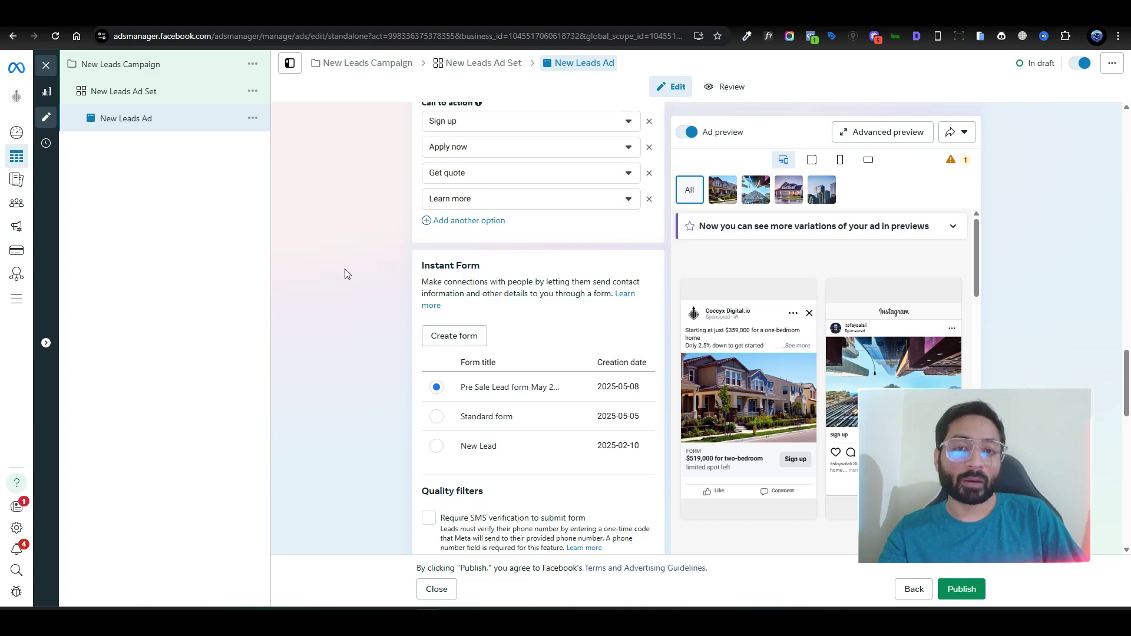
Open the CRM setup from the ad's Lead delivery section, and return to the ad's Instant Form settings
scroll(344, 271, "up", 4)
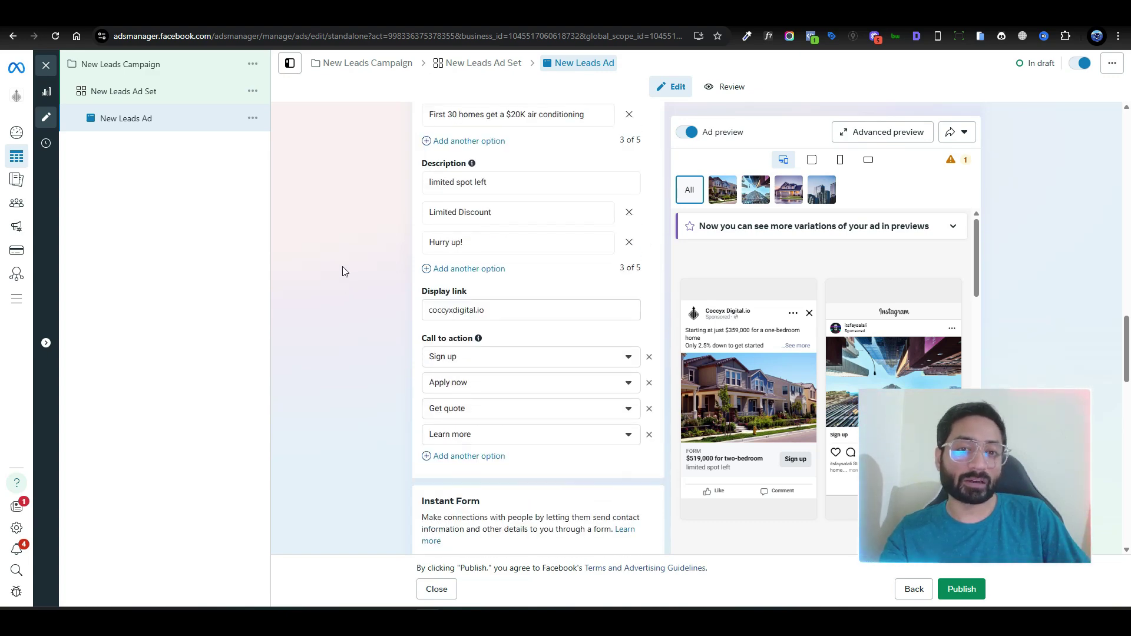
scroll(345, 271, "up", 5)
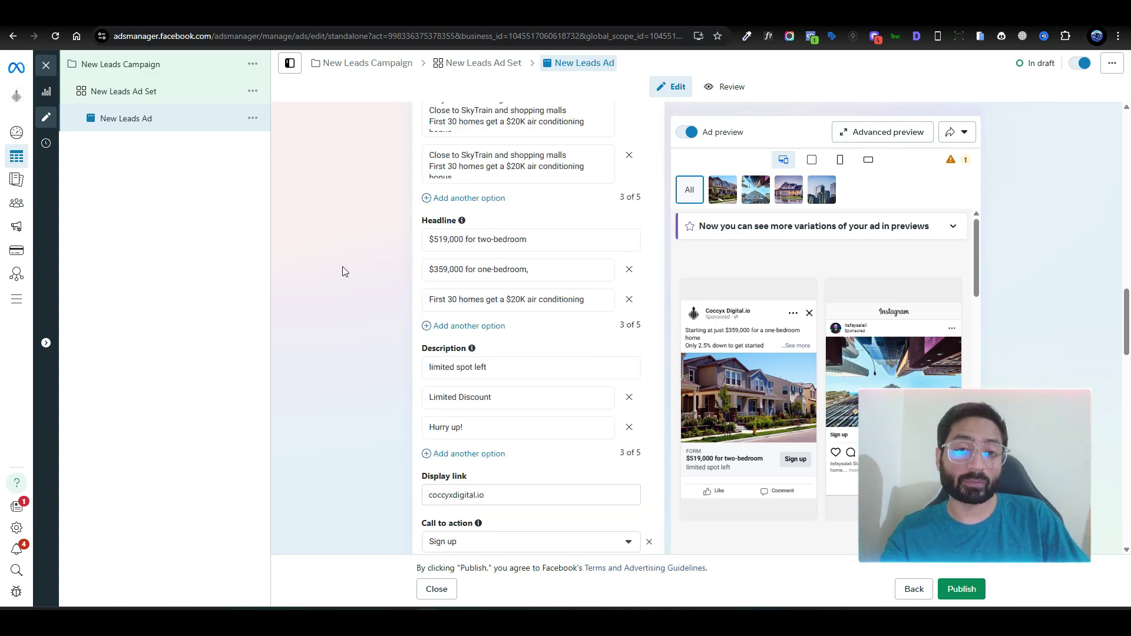
scroll(344, 271, "down", 12)
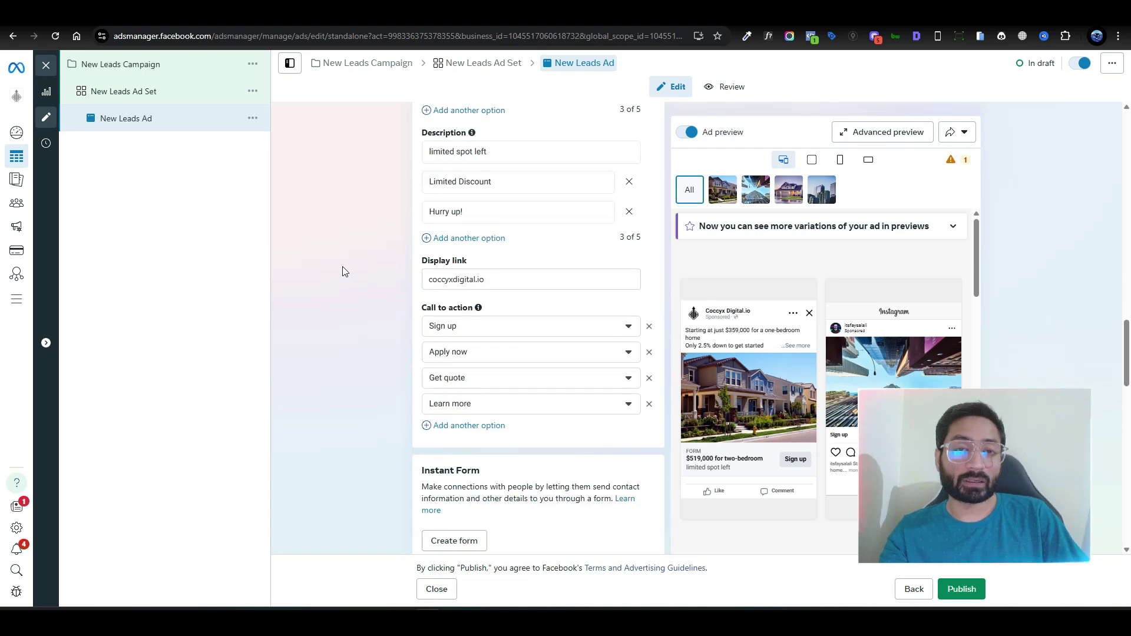
scroll(345, 271, "down", 5)
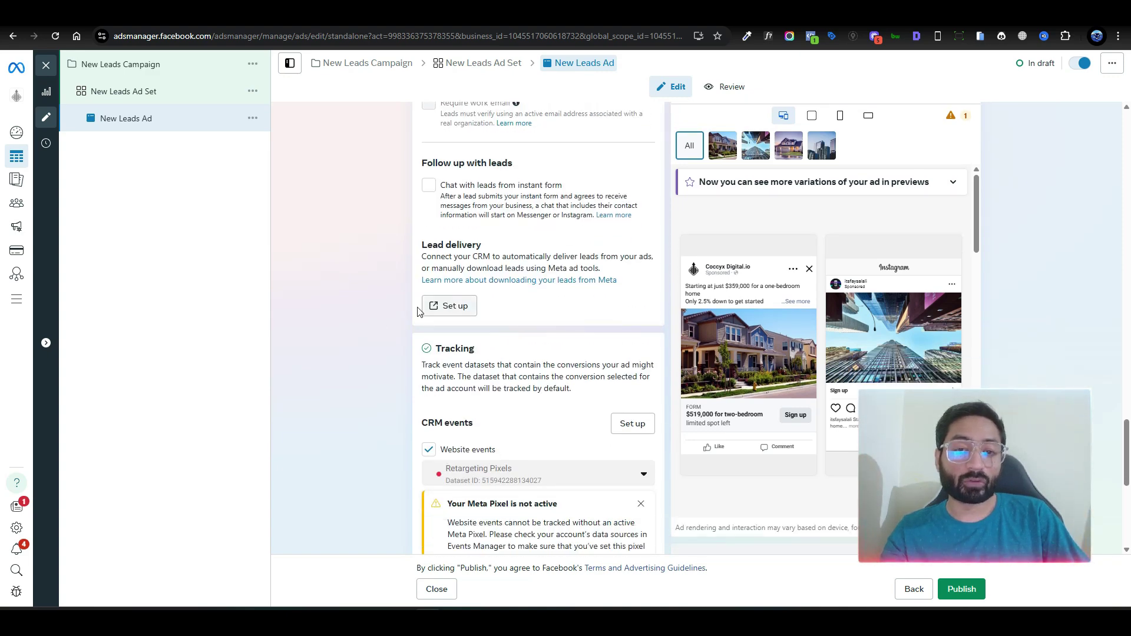
left_click(452, 306)
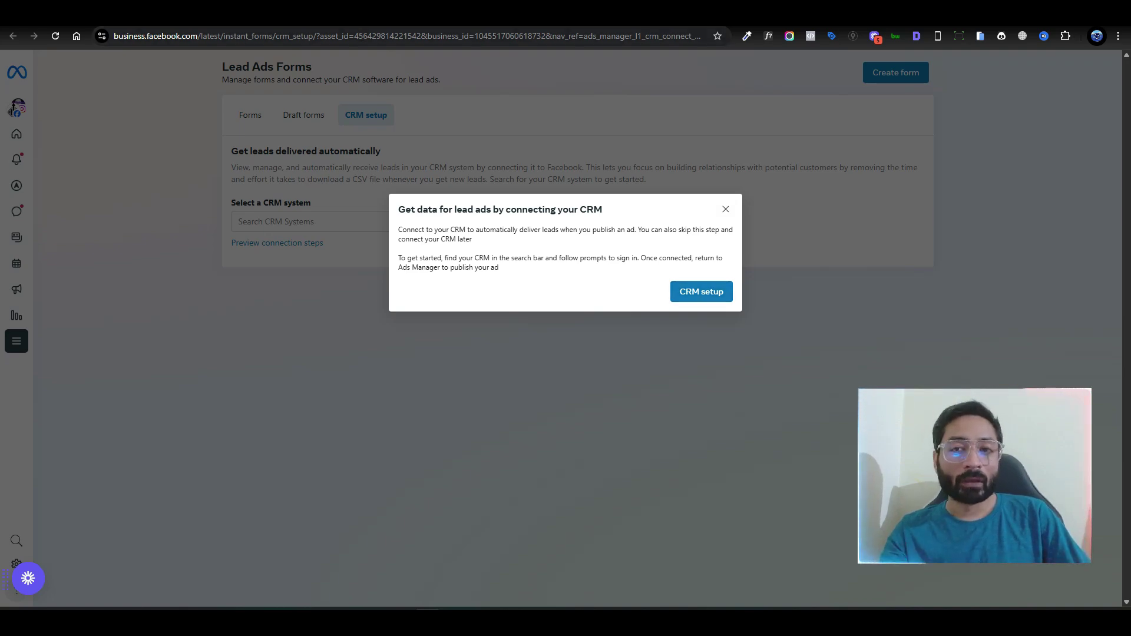
key("ctrl+w")
scroll(461, 268, "up", 6)
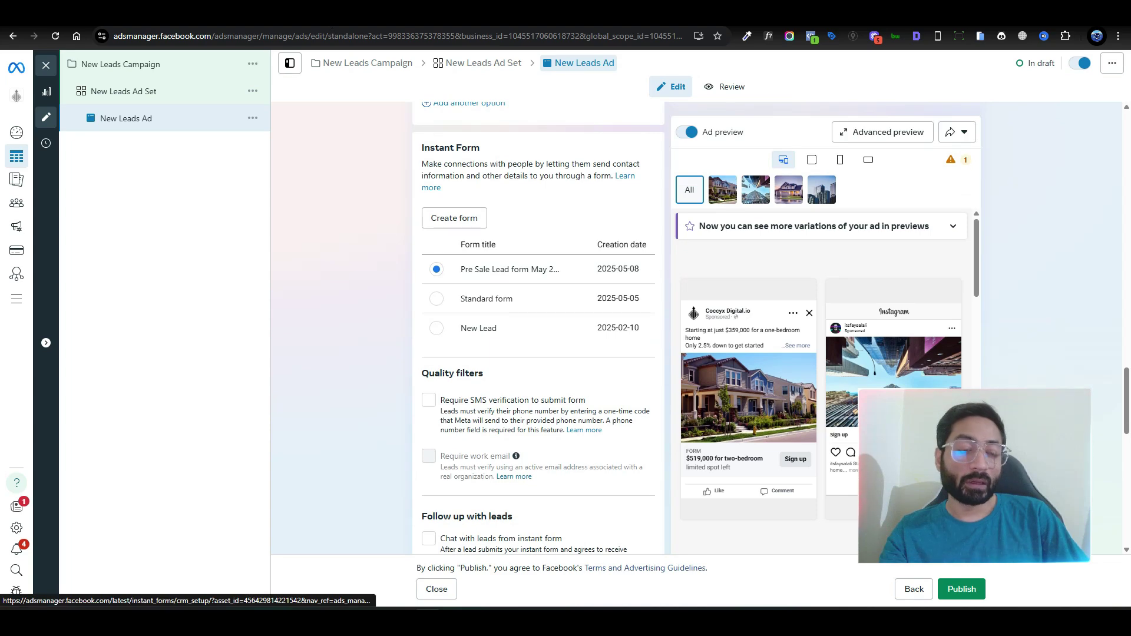
Search the web for "lead form testing tool facebook" and open Meta for Developers' Testing and Troubleshooting guide
left_click(312, 13)
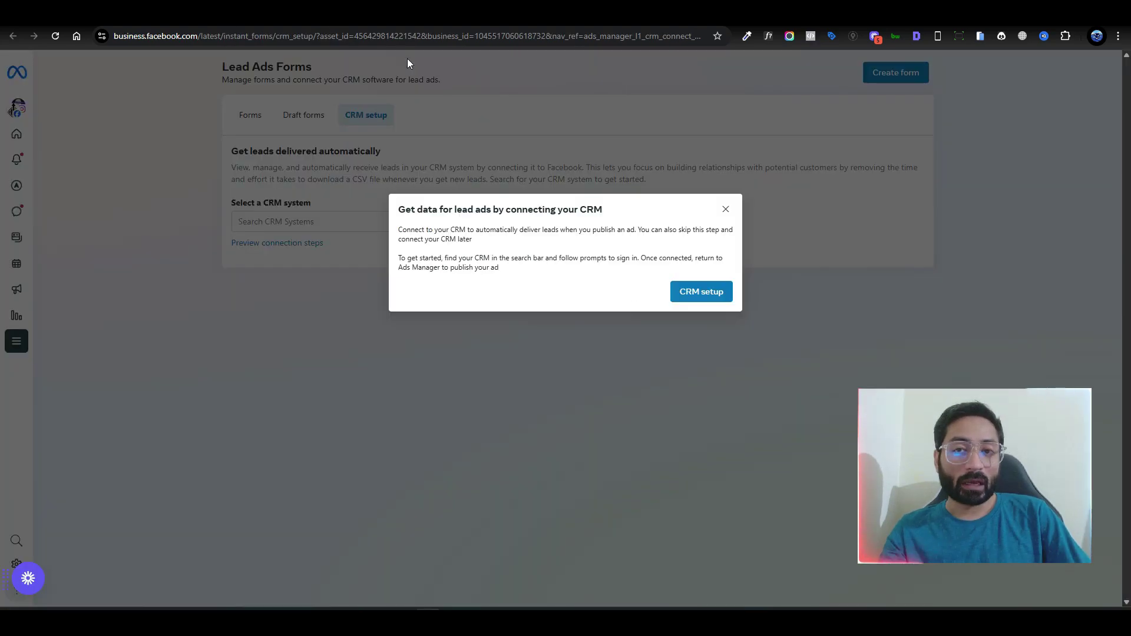
key("ctrl+l")
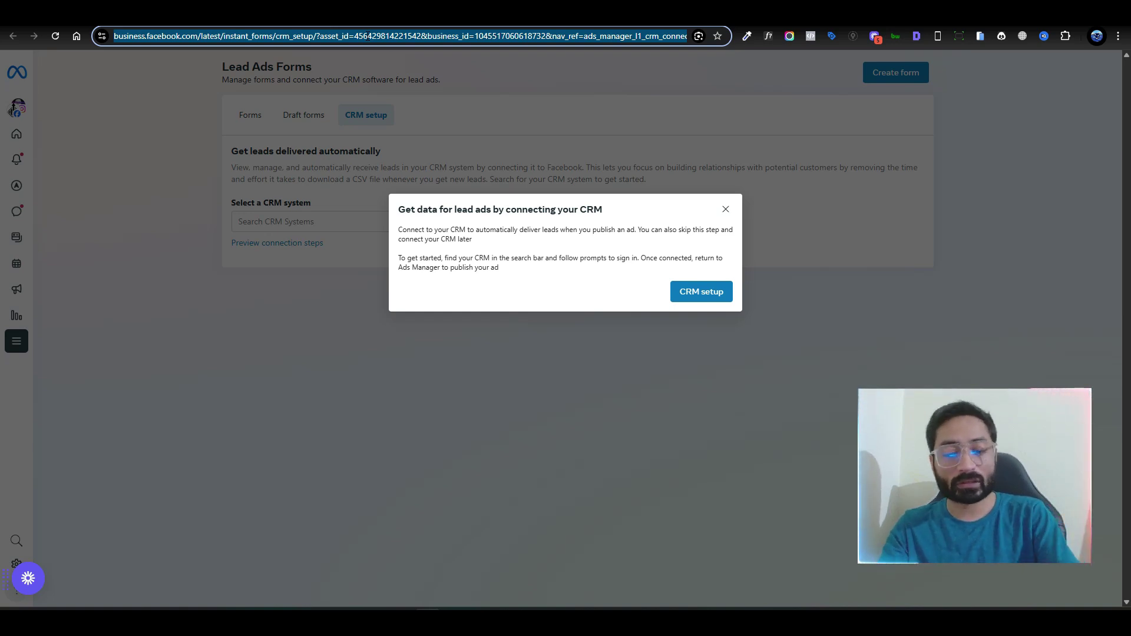
type("lead form testing tool")
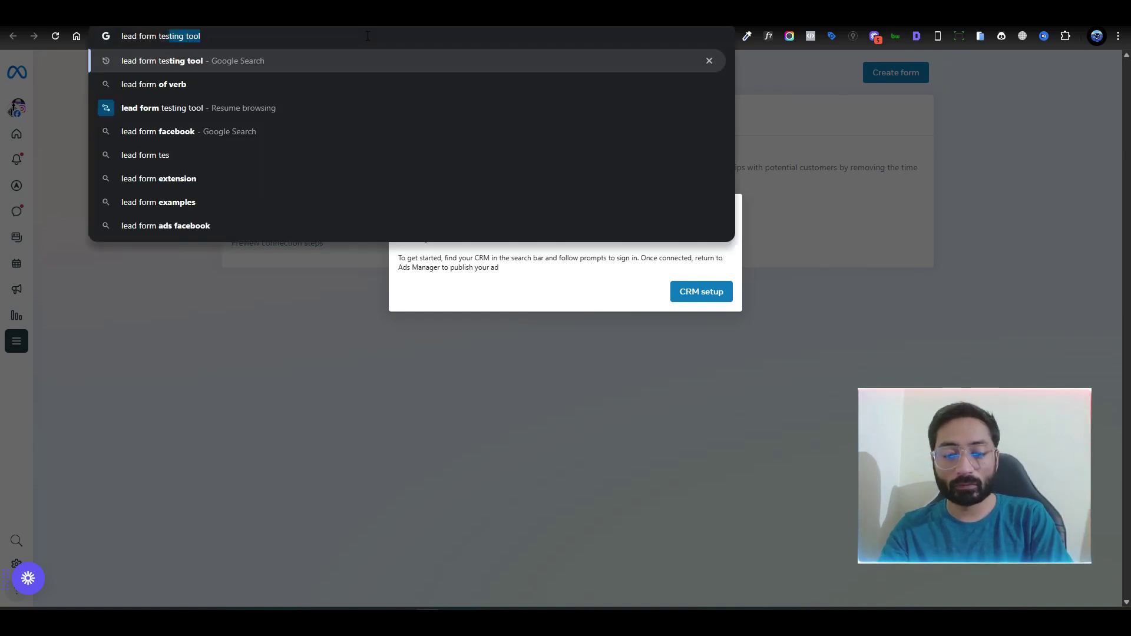
type(" facebook")
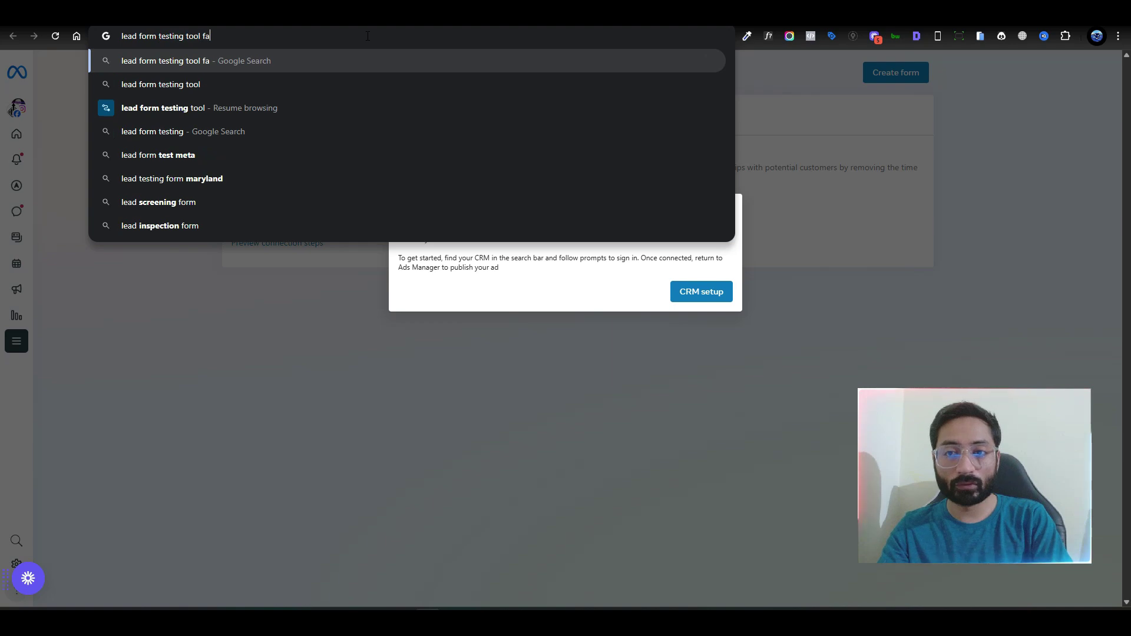
key("Return")
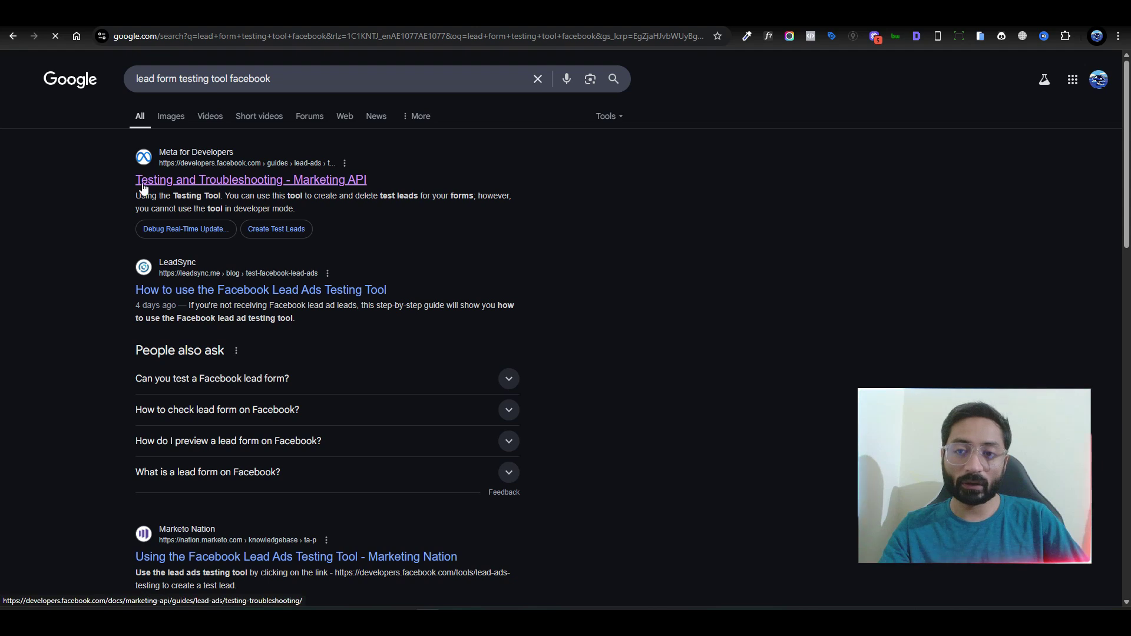
left_click(296, 182)
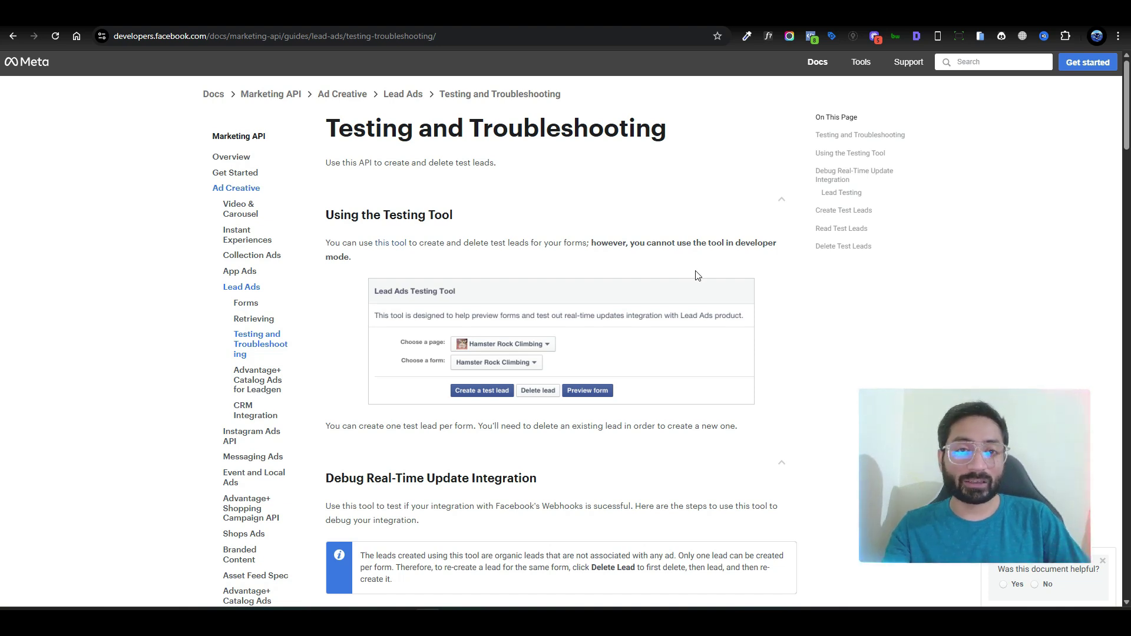
Look through the lead testing guide and open the testing tool linked in the Debug Real-Time Update Integration instructions
scroll(697, 276, "down", 1)
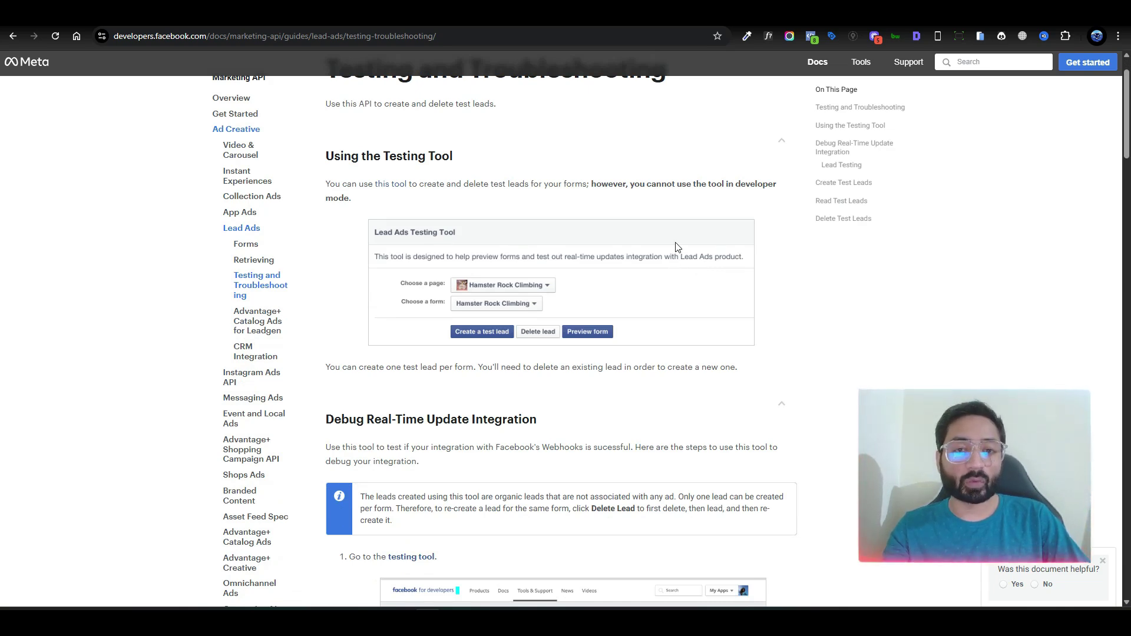
scroll(677, 247, "down", 5)
scroll(676, 248, "down", 4)
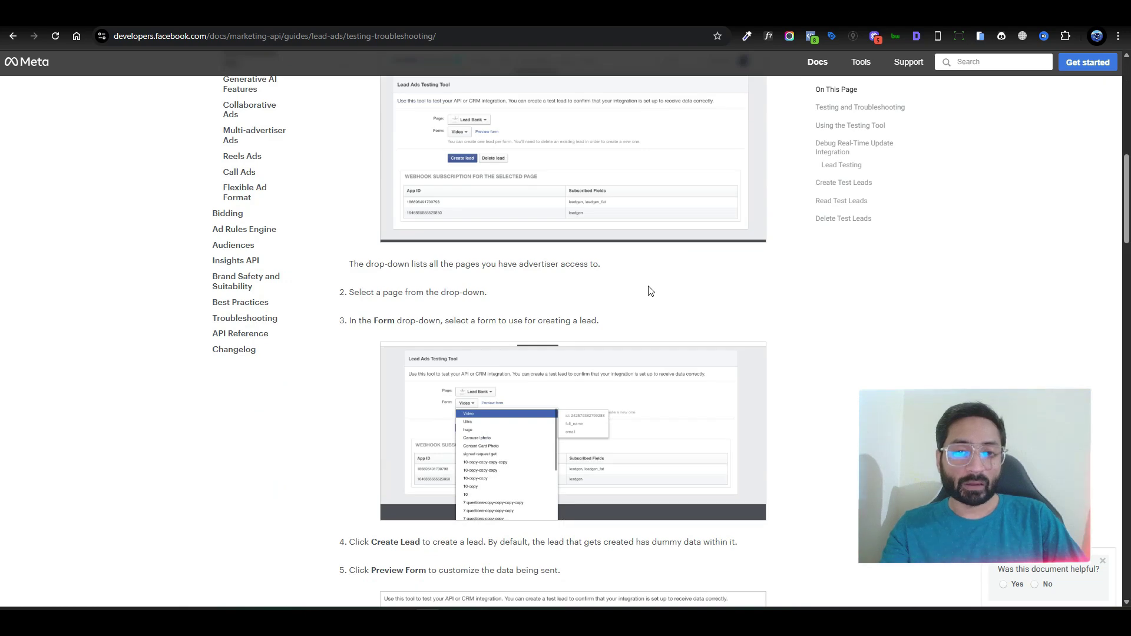
scroll(651, 291, "down", 5)
scroll(652, 290, "up", 14)
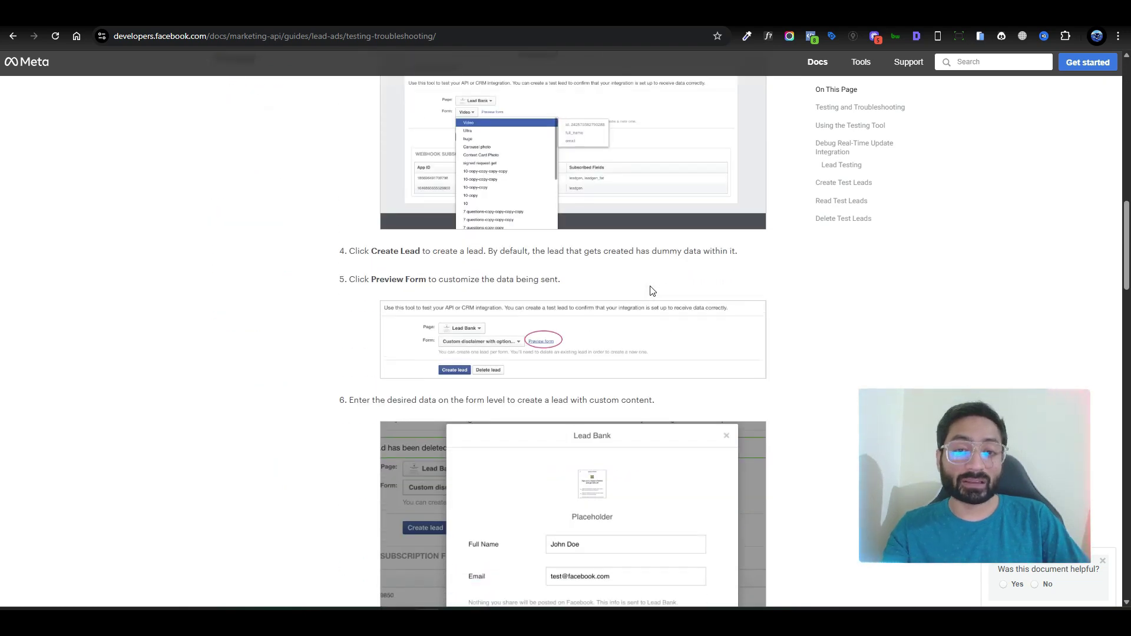
scroll(652, 291, "up", 1)
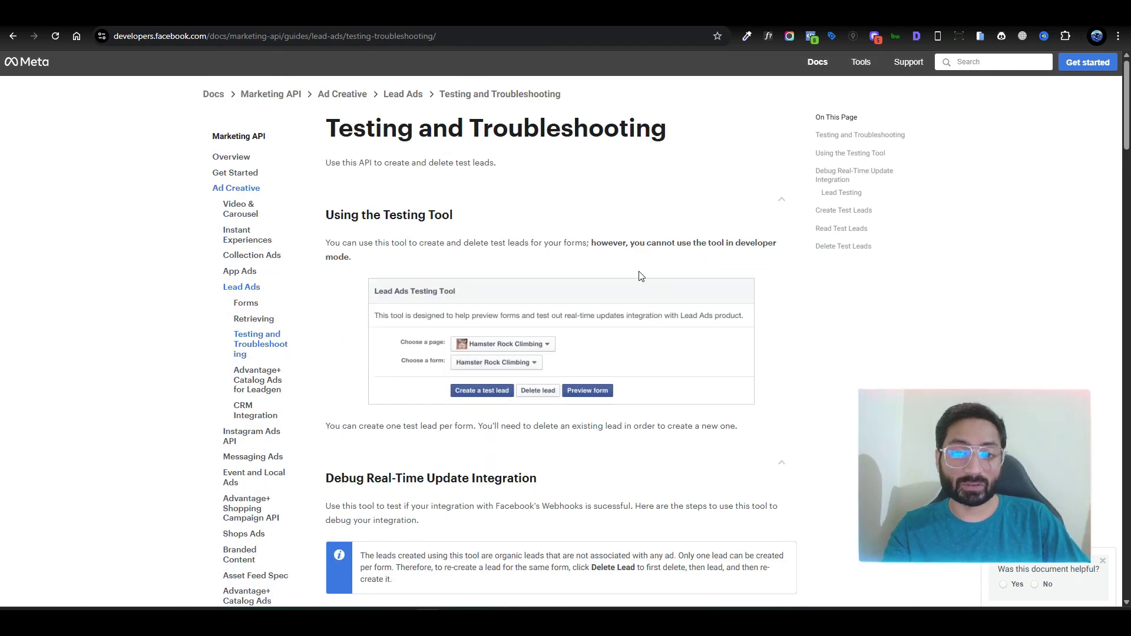
scroll(651, 291, "down", 3)
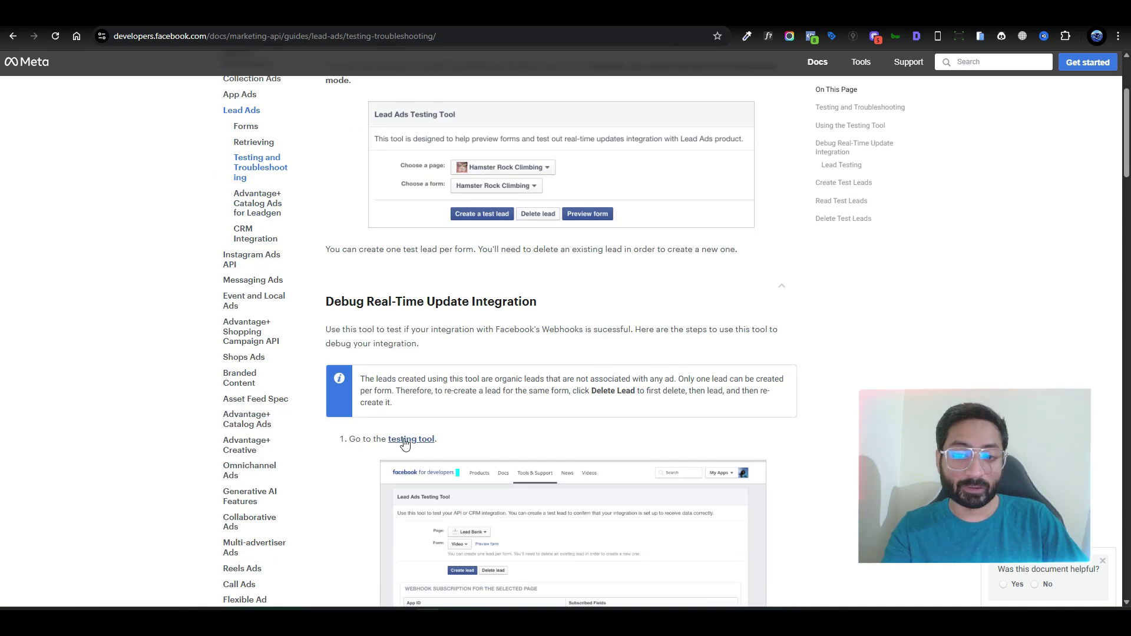
scroll(396, 442, "down", 2)
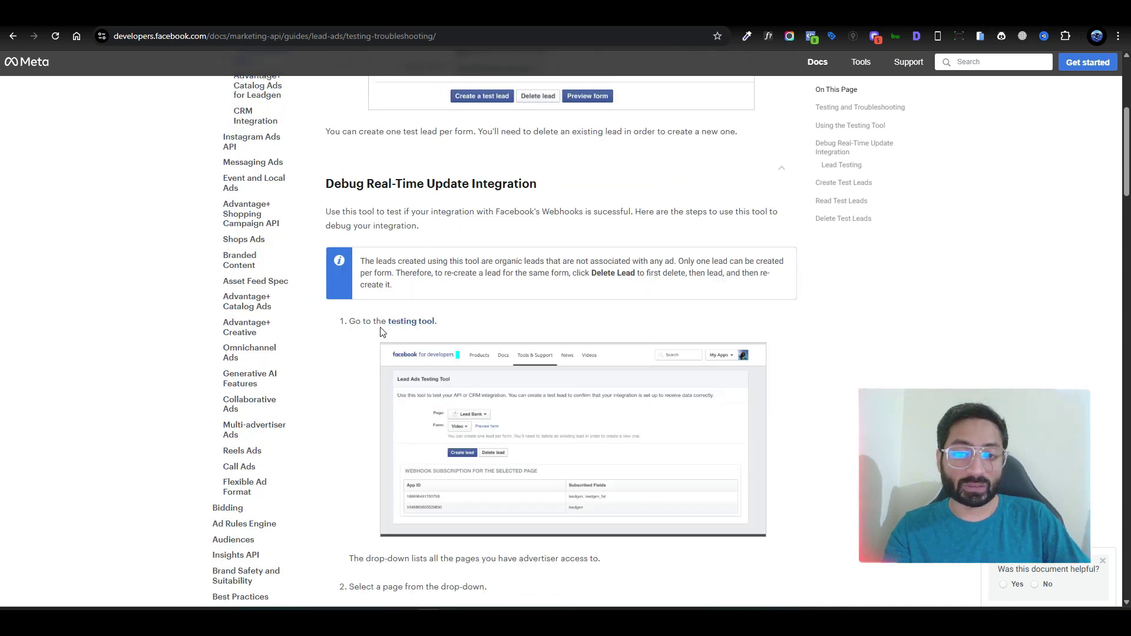
left_click_drag(350, 322, 468, 326)
left_click(468, 326)
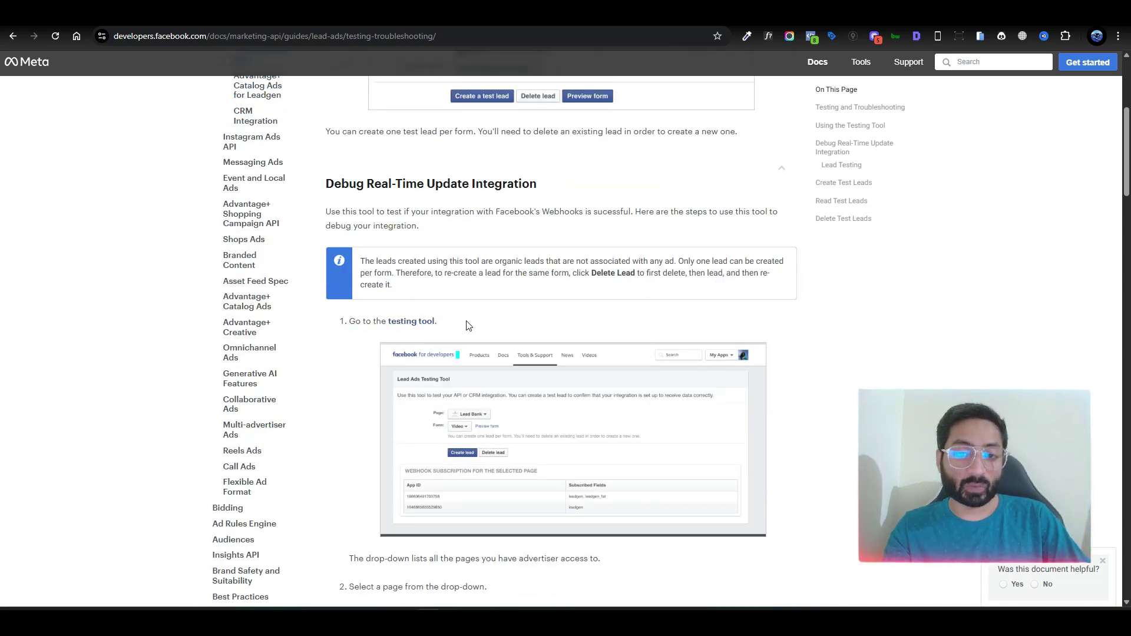
left_click(406, 324)
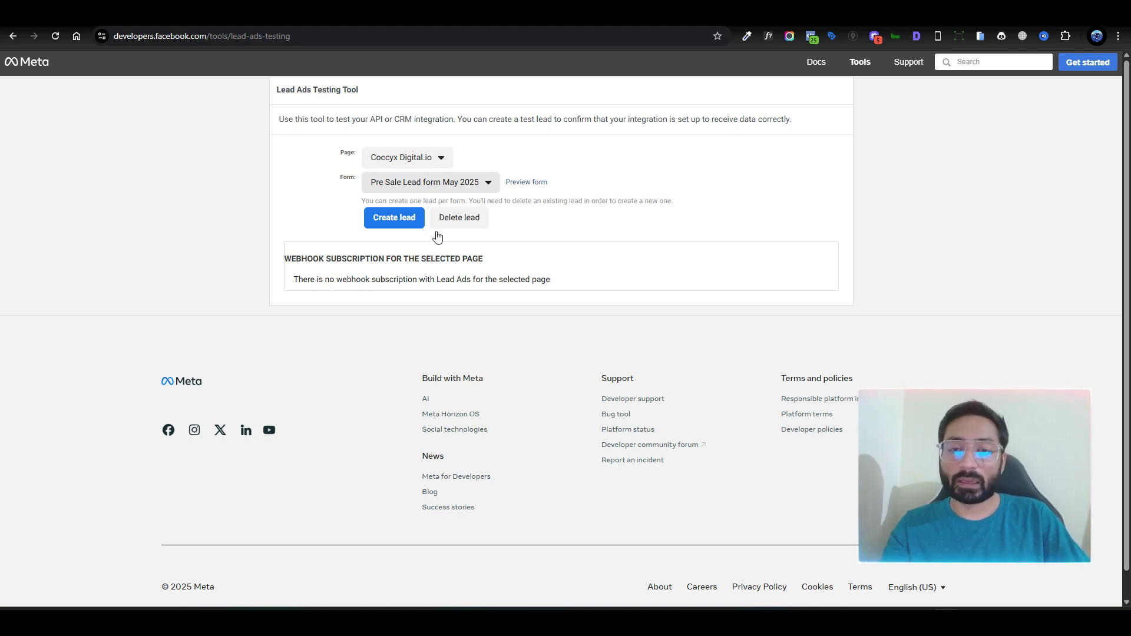
Try to create a test lead for the Pre Sale Lead form May 2025, and delete that form's existing test lead
left_click(396, 216)
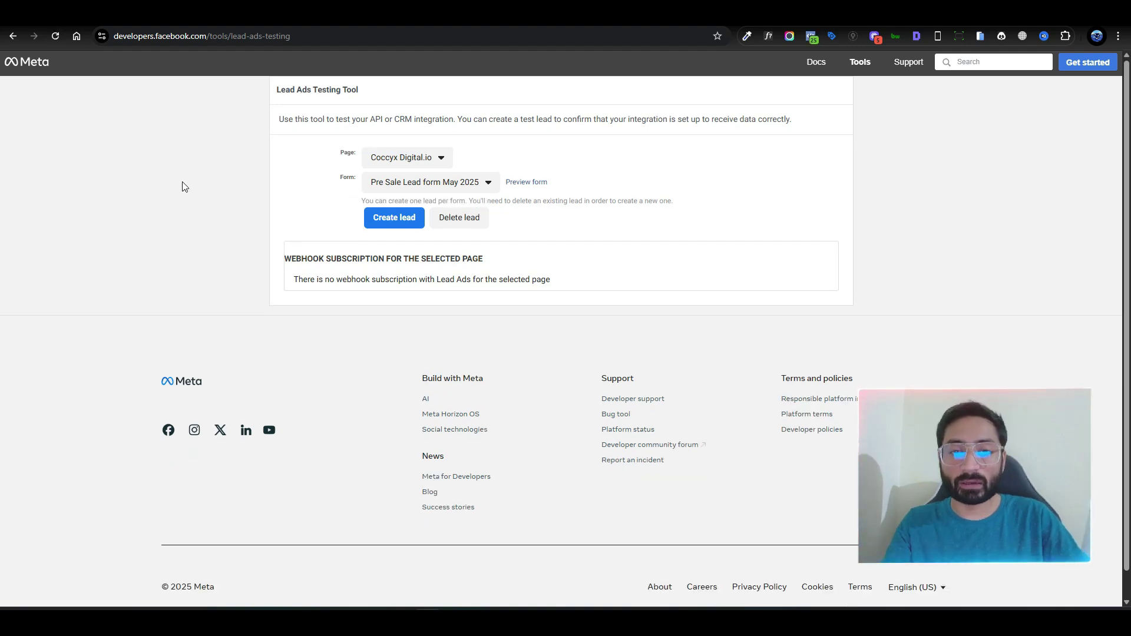
left_click(393, 218)
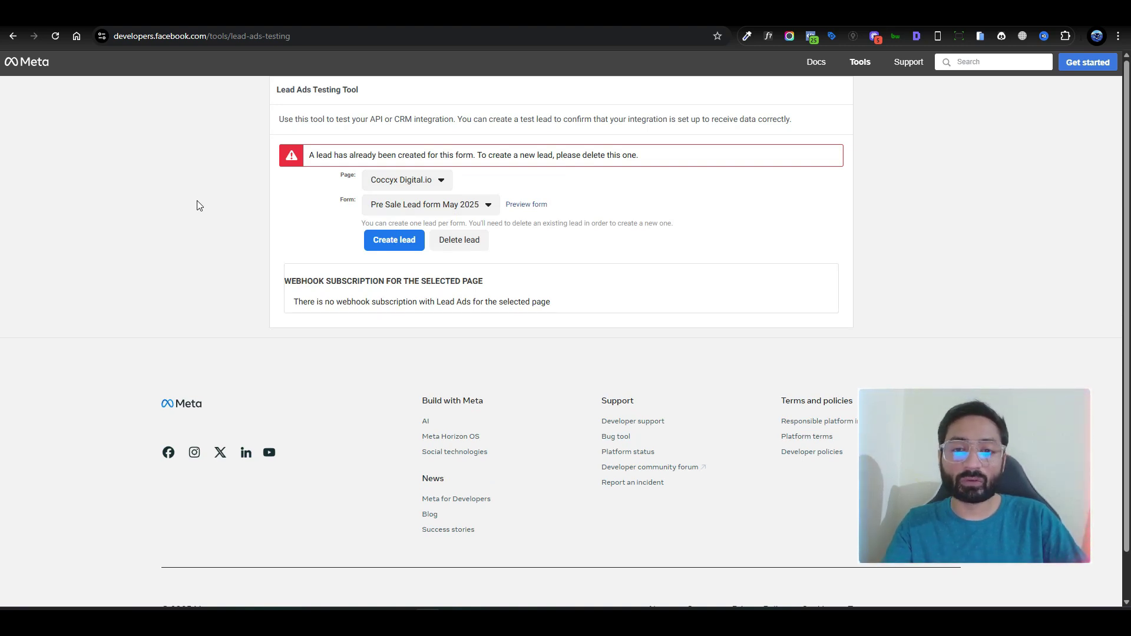
left_click(471, 239)
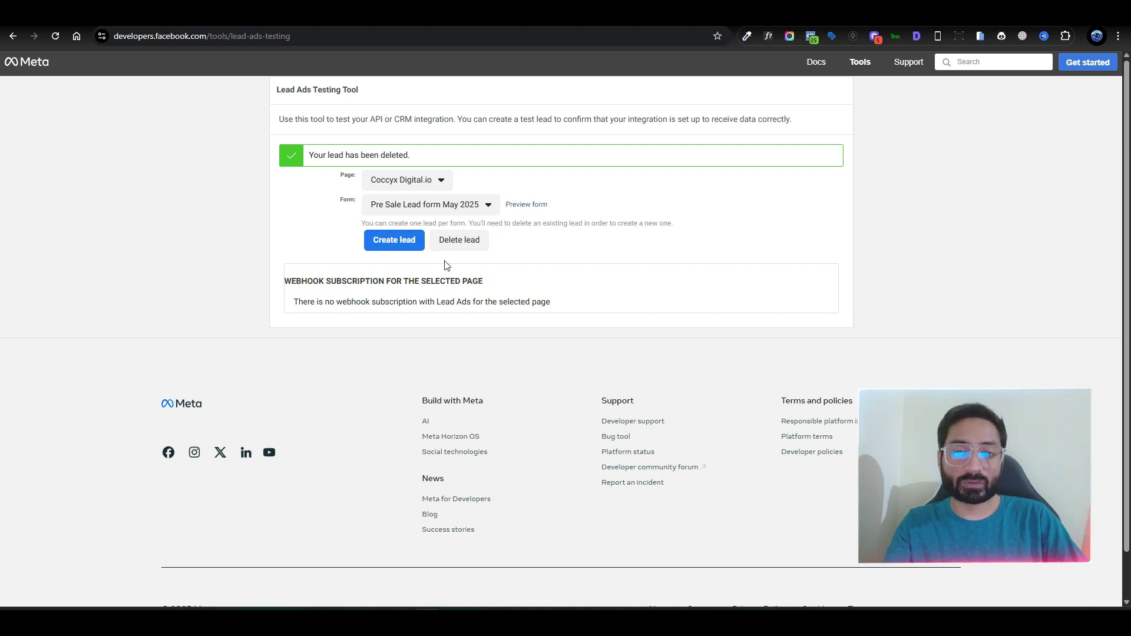
Create a new test lead for the Pre Sale Lead form May 2025, and delete that test lead again
left_click(394, 241)
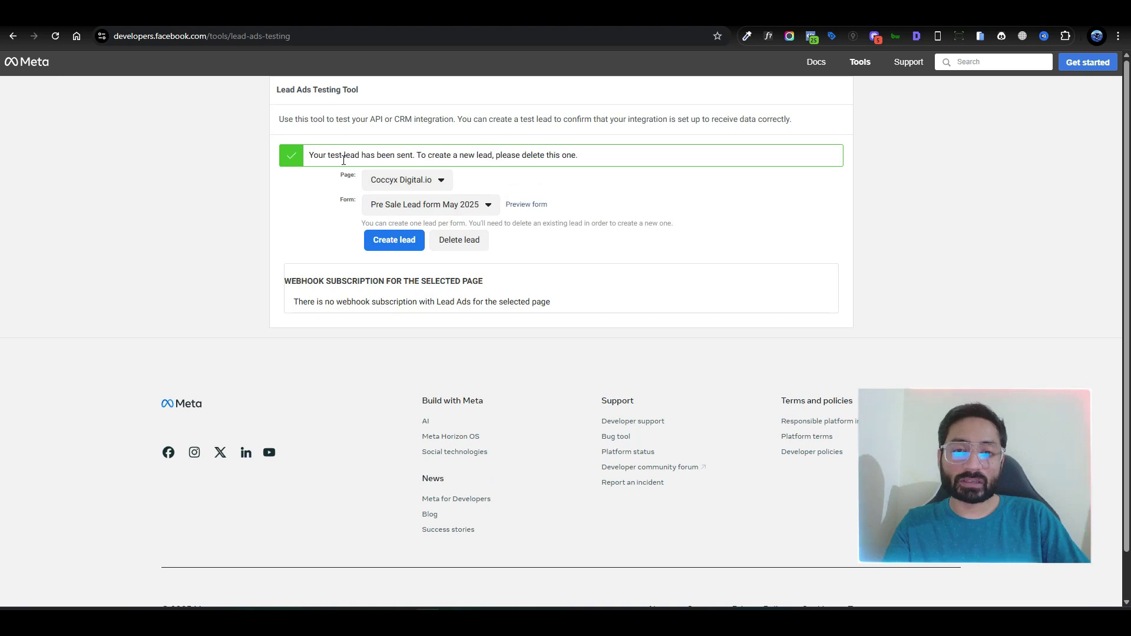
left_click(459, 241)
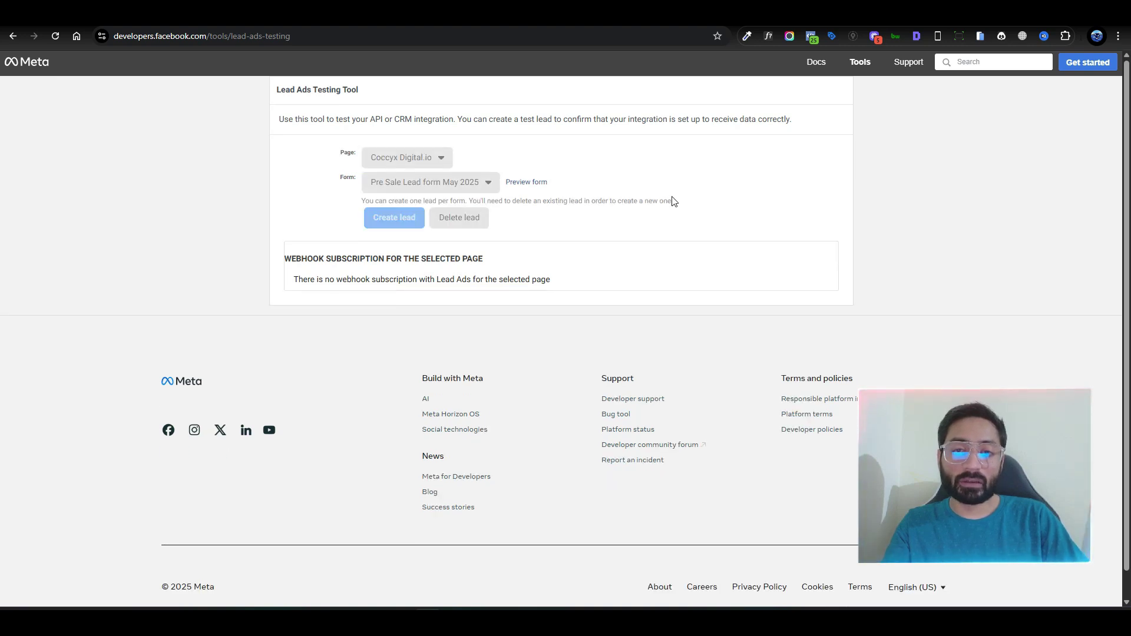
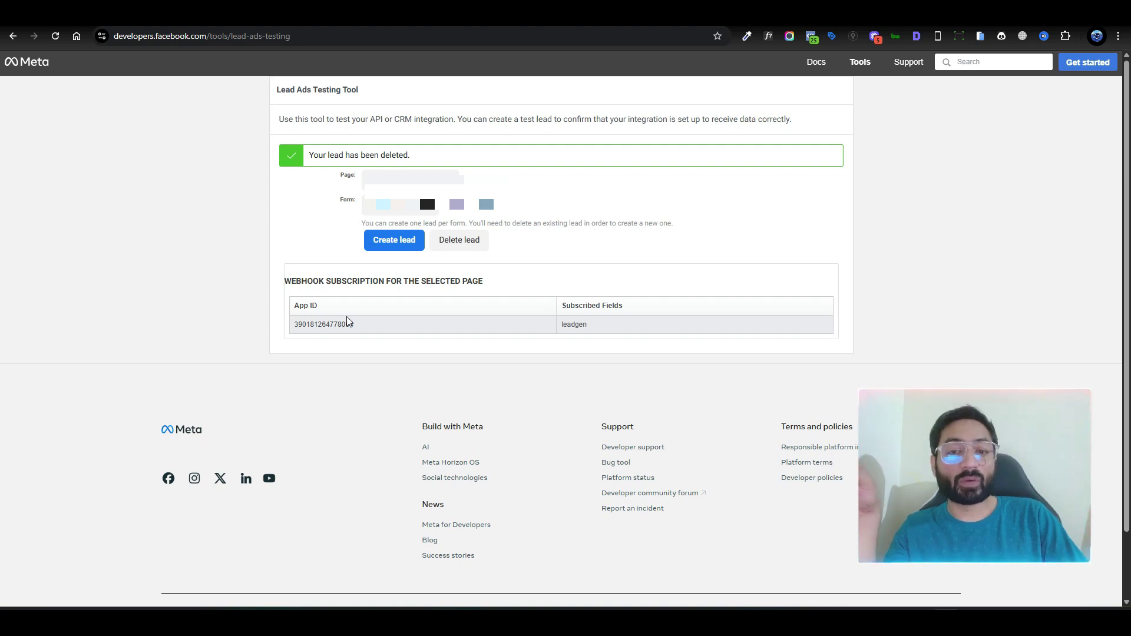
Create a test lead for the page with the leadgen webhook subscription and track the status of its real-time updates
left_click(405, 249)
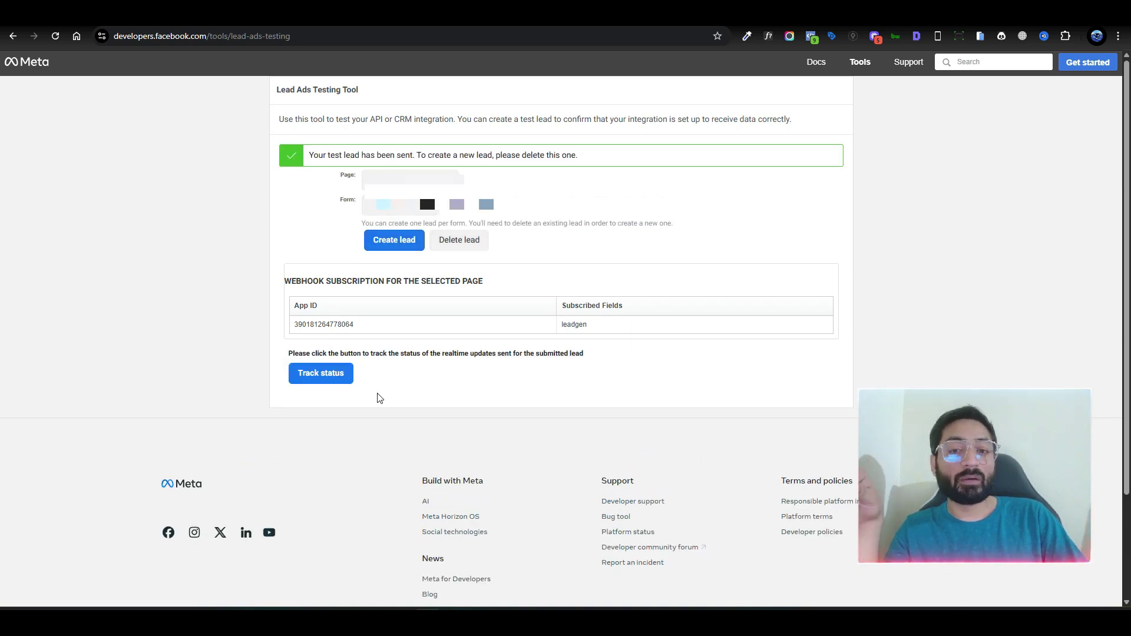
left_click(306, 377)
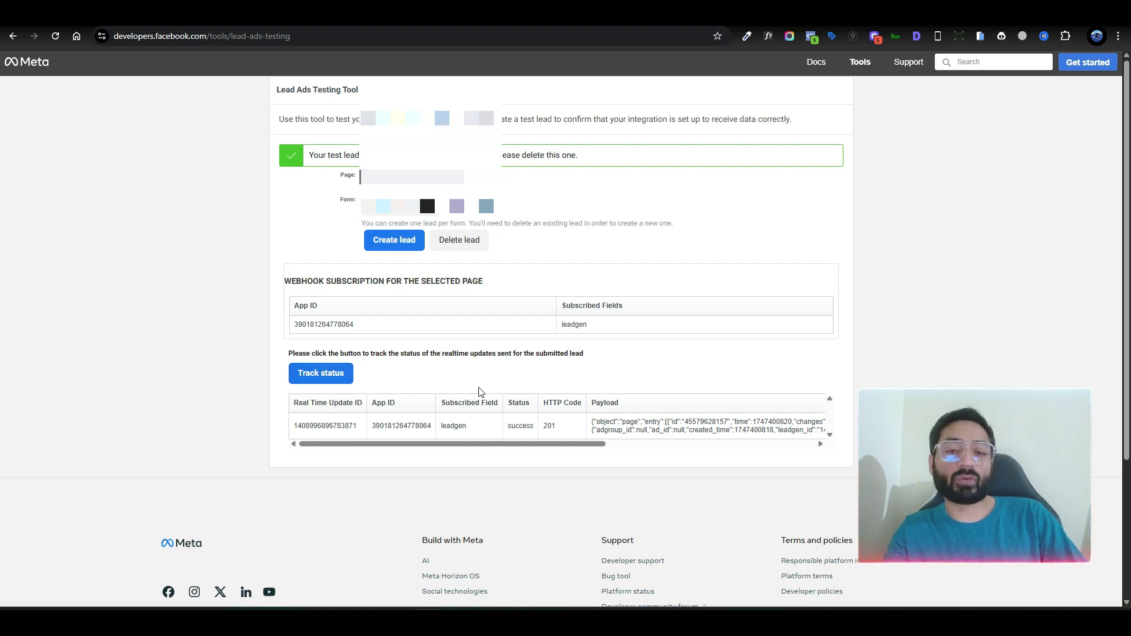
Examine the subscribed field, status, HTTP code and payload of the test lead's real-time update
scroll(464, 394, "down", 1)
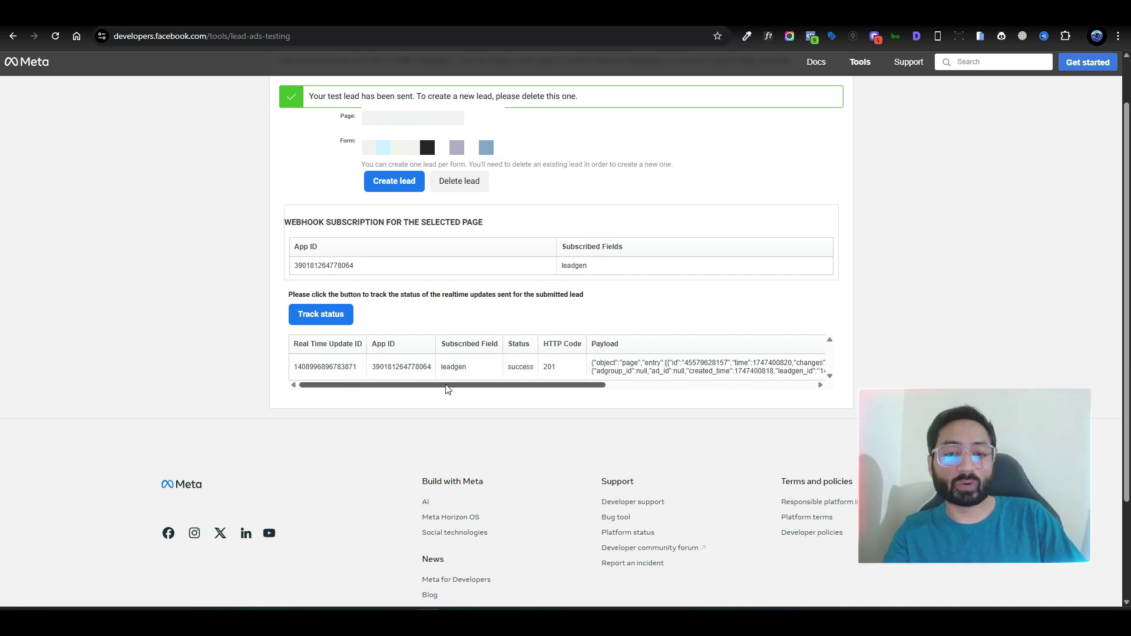
left_click_drag(446, 389, 408, 385)
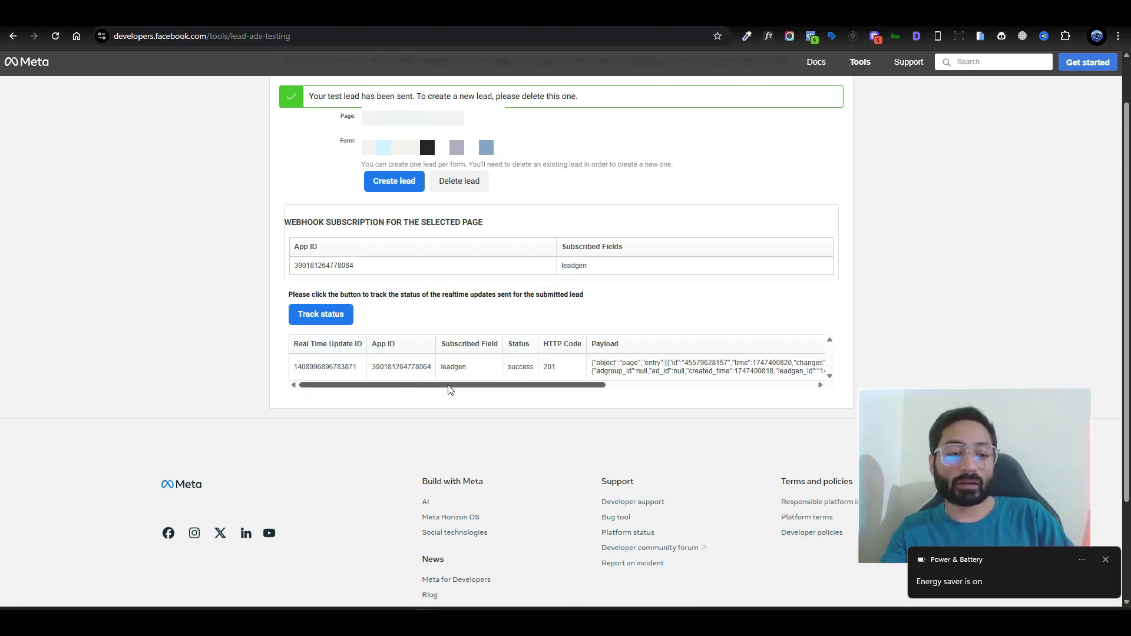
left_click(1107, 561)
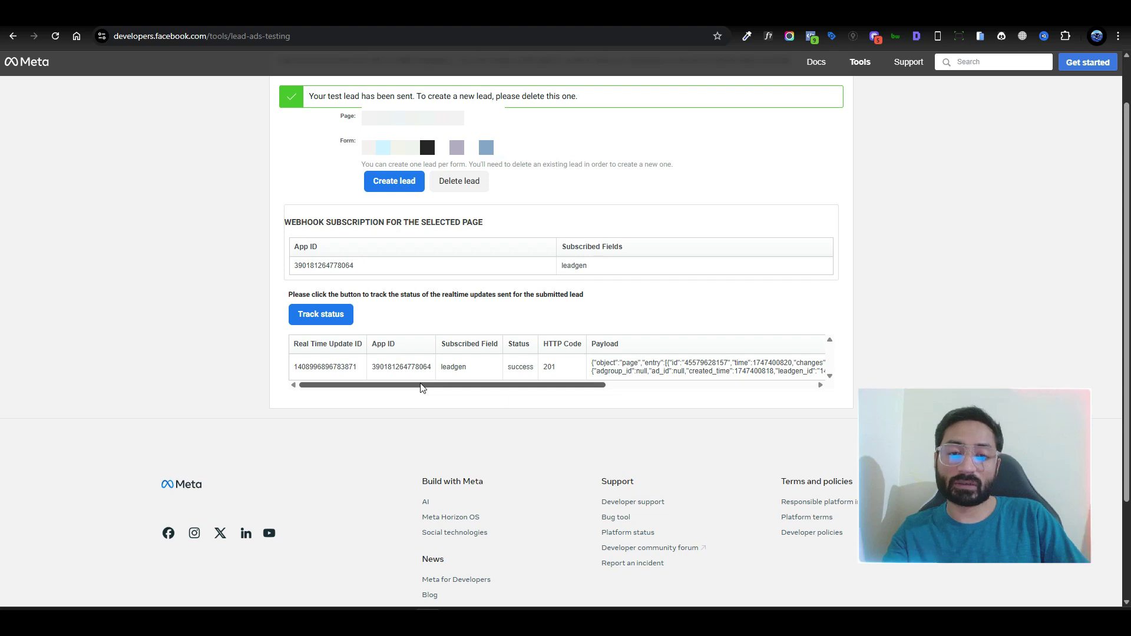
left_click_drag(421, 387, 399, 389)
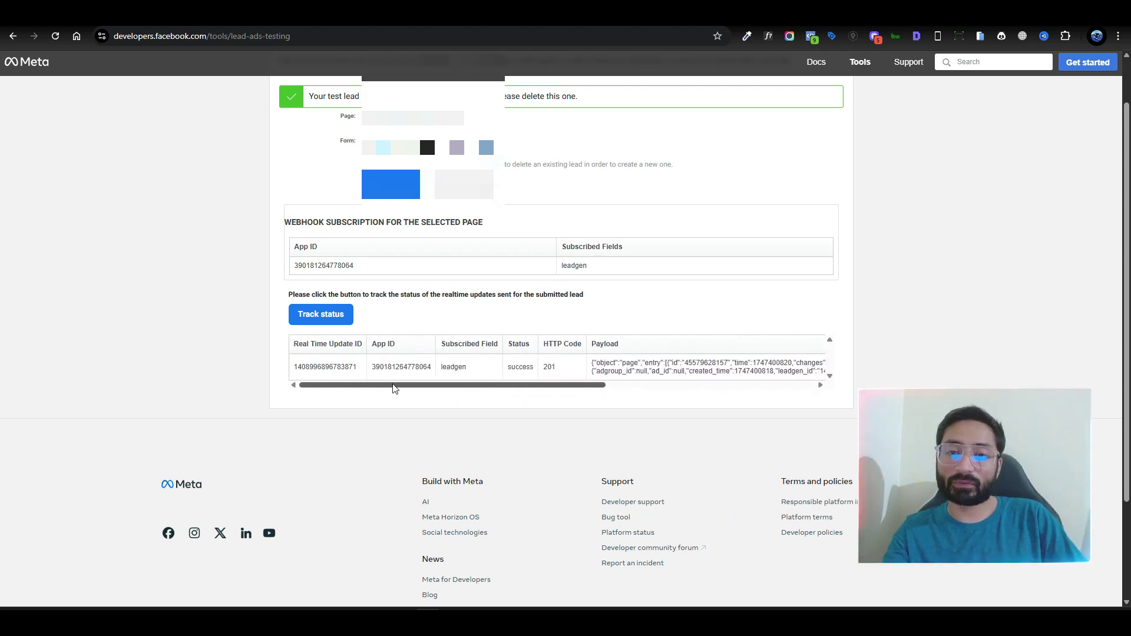
scroll(420, 385, "up", 1)
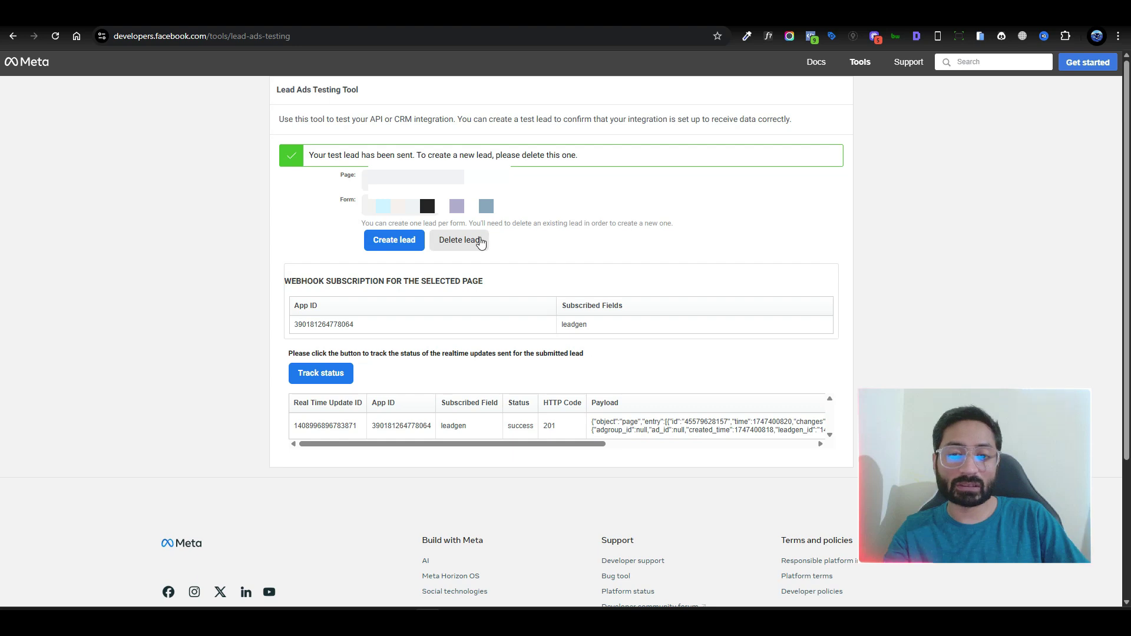
double_click(510, 428)
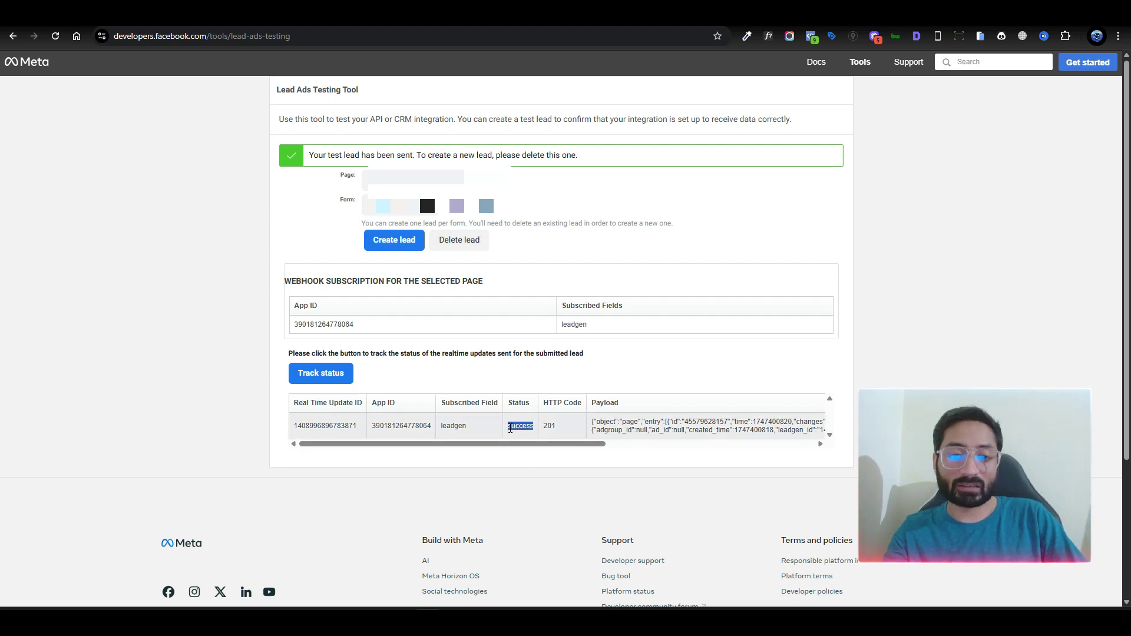
double_click(447, 429)
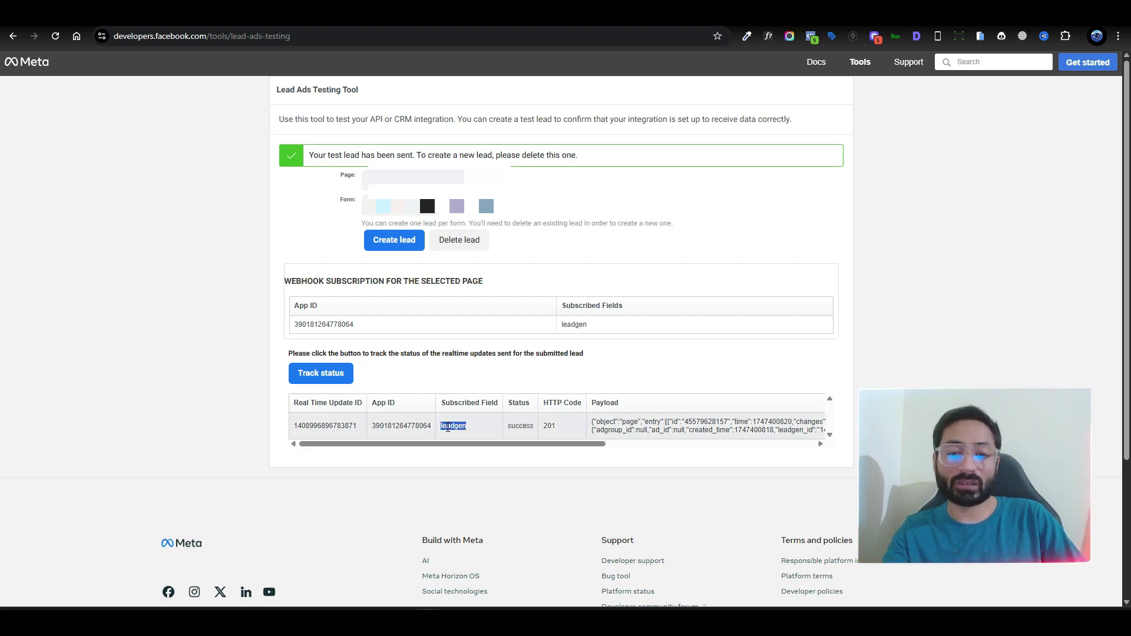
left_click(484, 430)
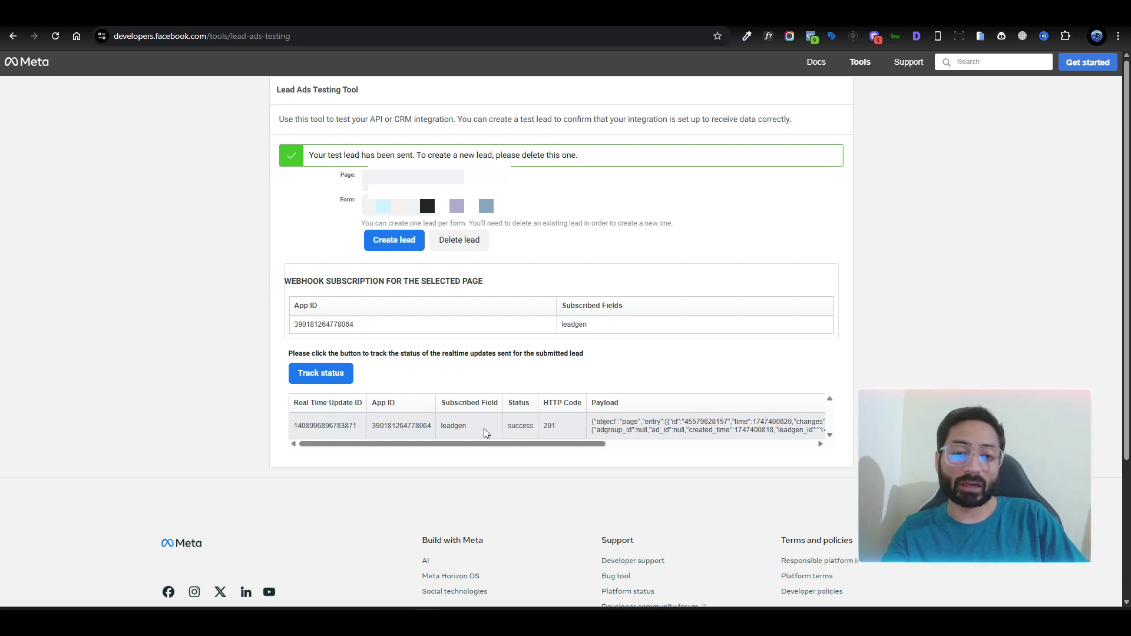
double_click(525, 426)
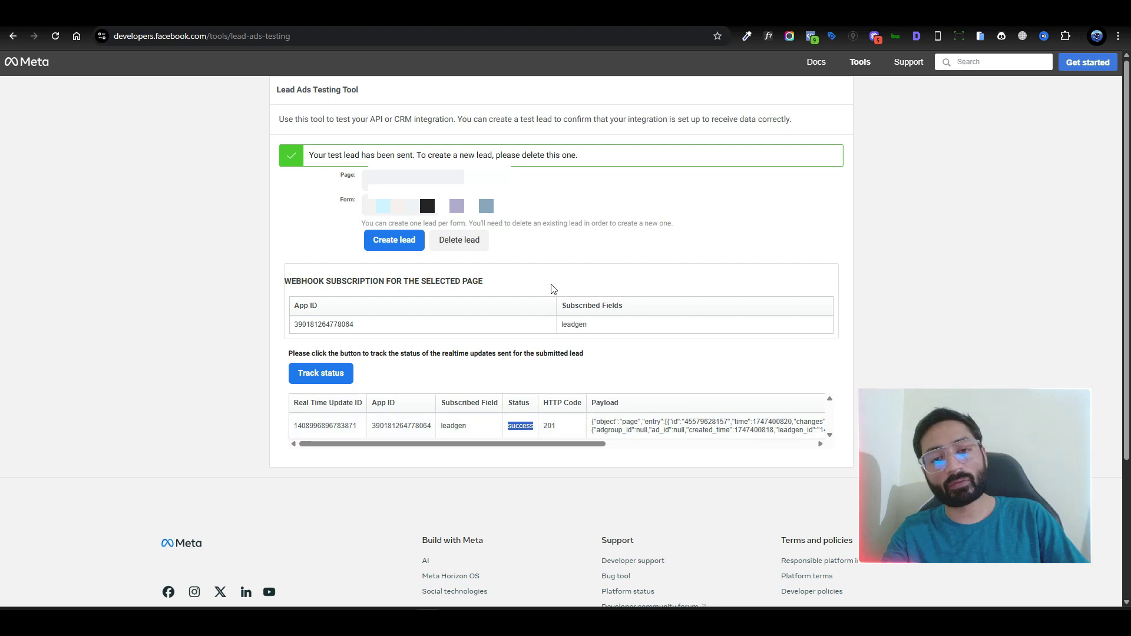
Delete the tracked test lead, and switch back to the ad's Instant Form settings in Ads Manager
left_click(481, 242)
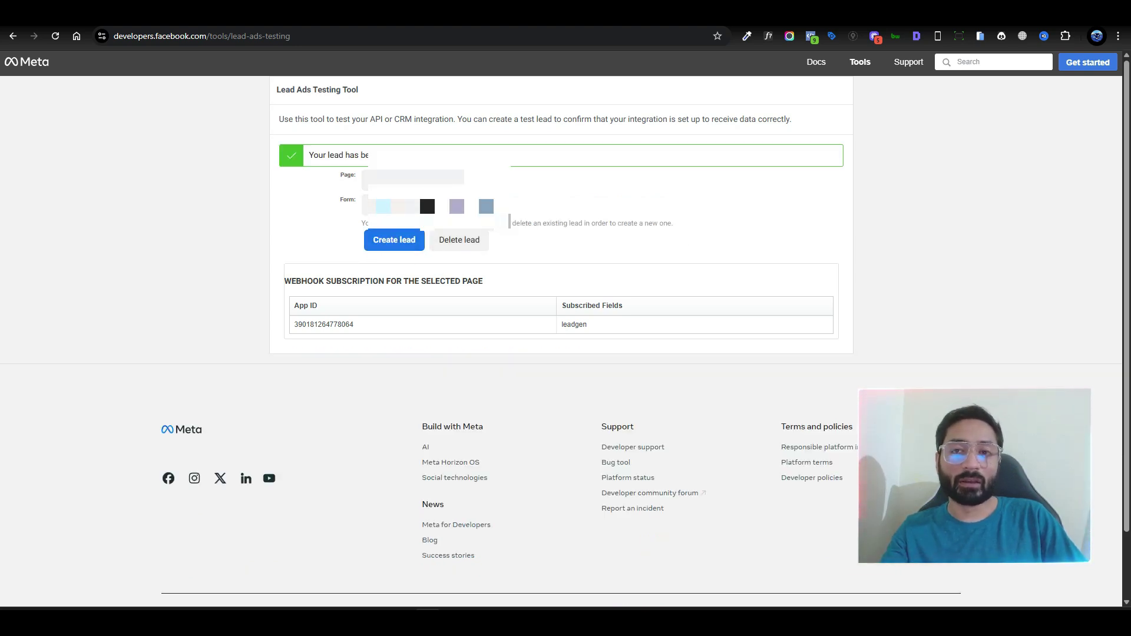
key("ctrl+Tab")
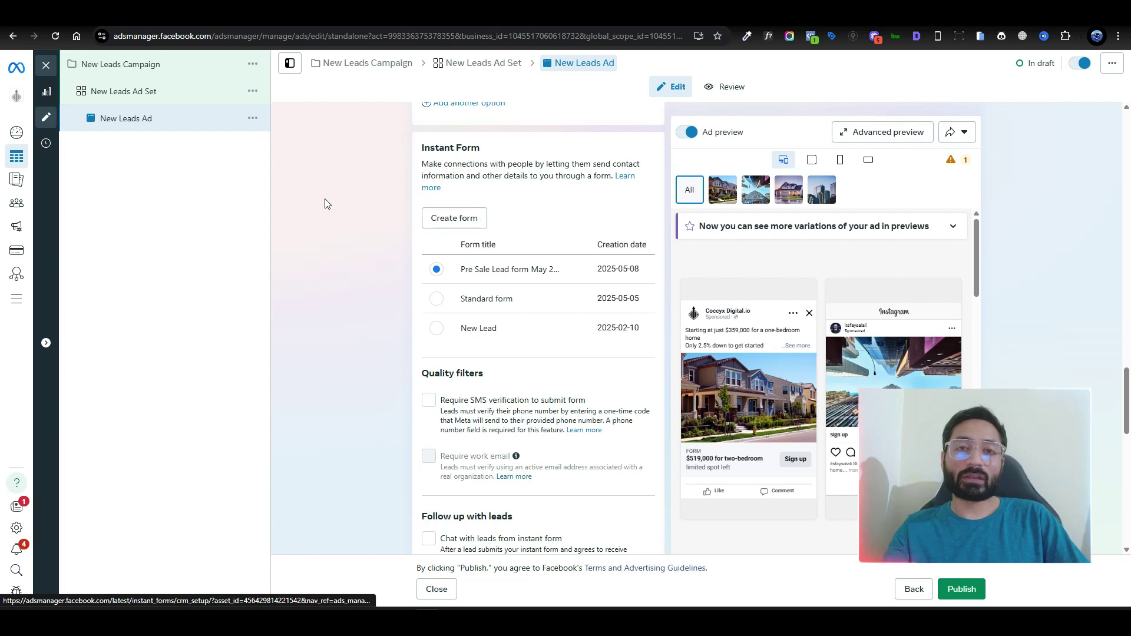